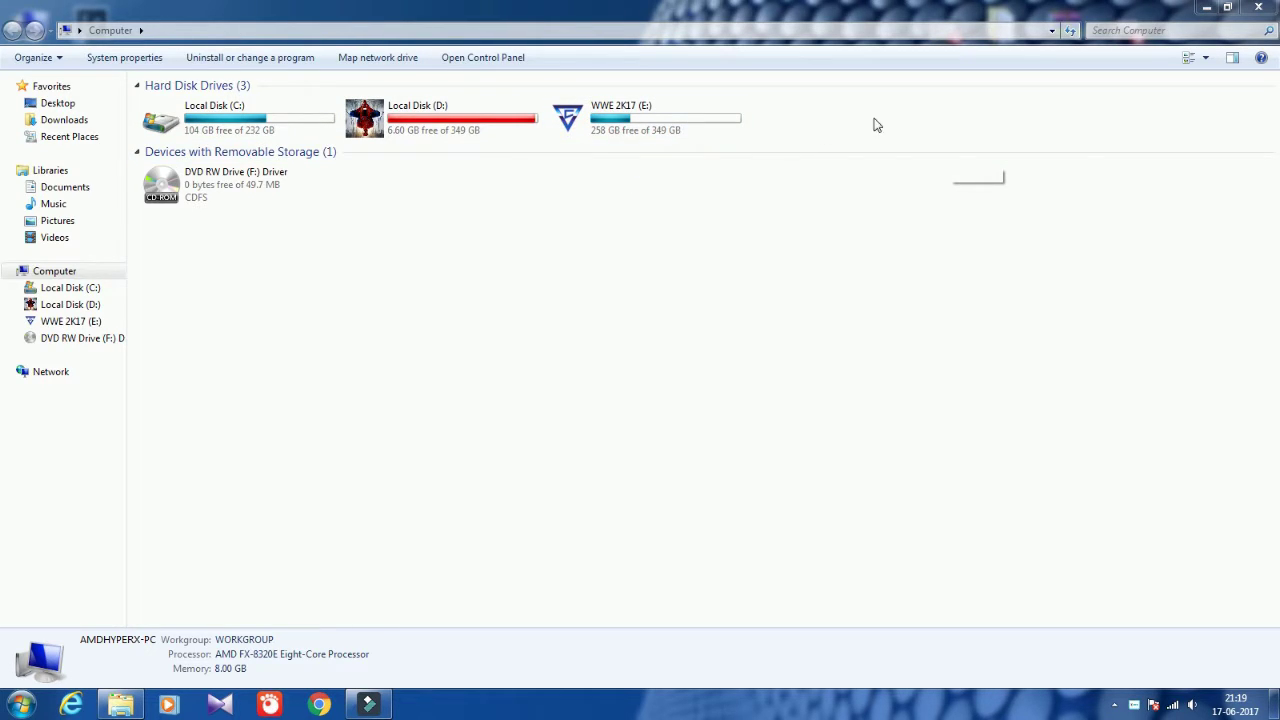
- Restore and close the Computer window, then open the Computer desktop icon's menu
left_click_drag(930, 12, 940, 187)
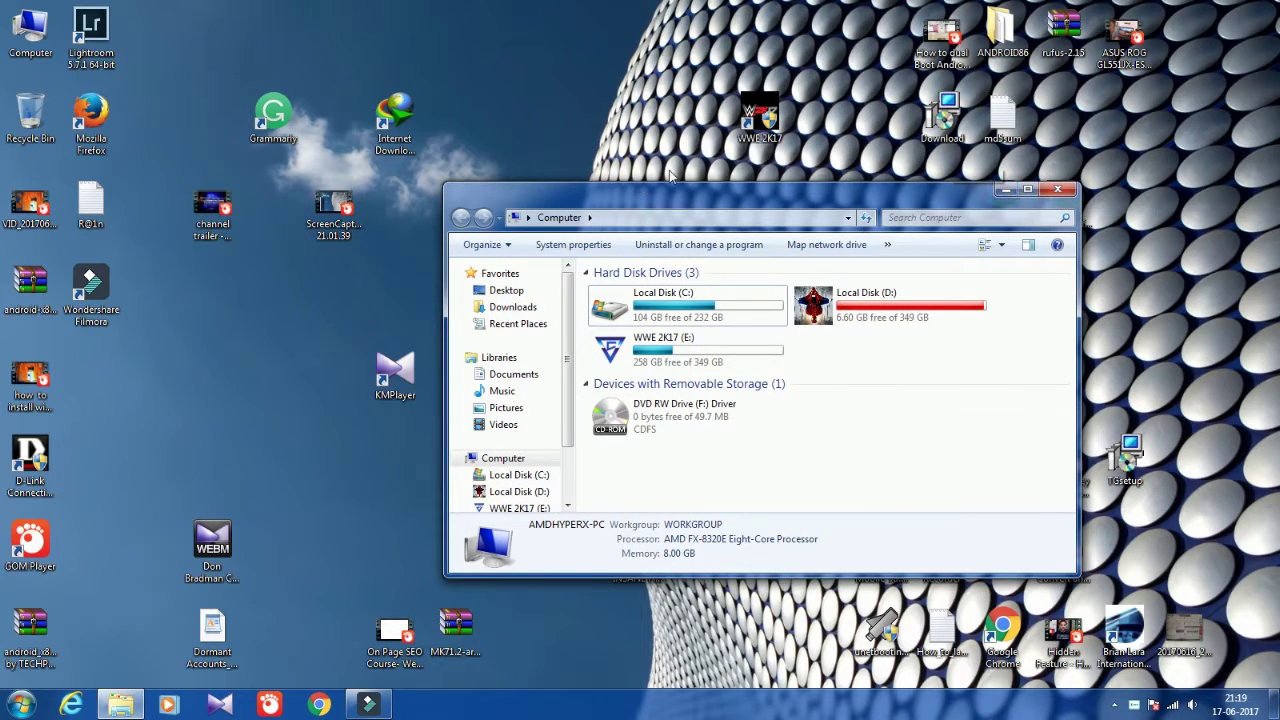
key("super+d")
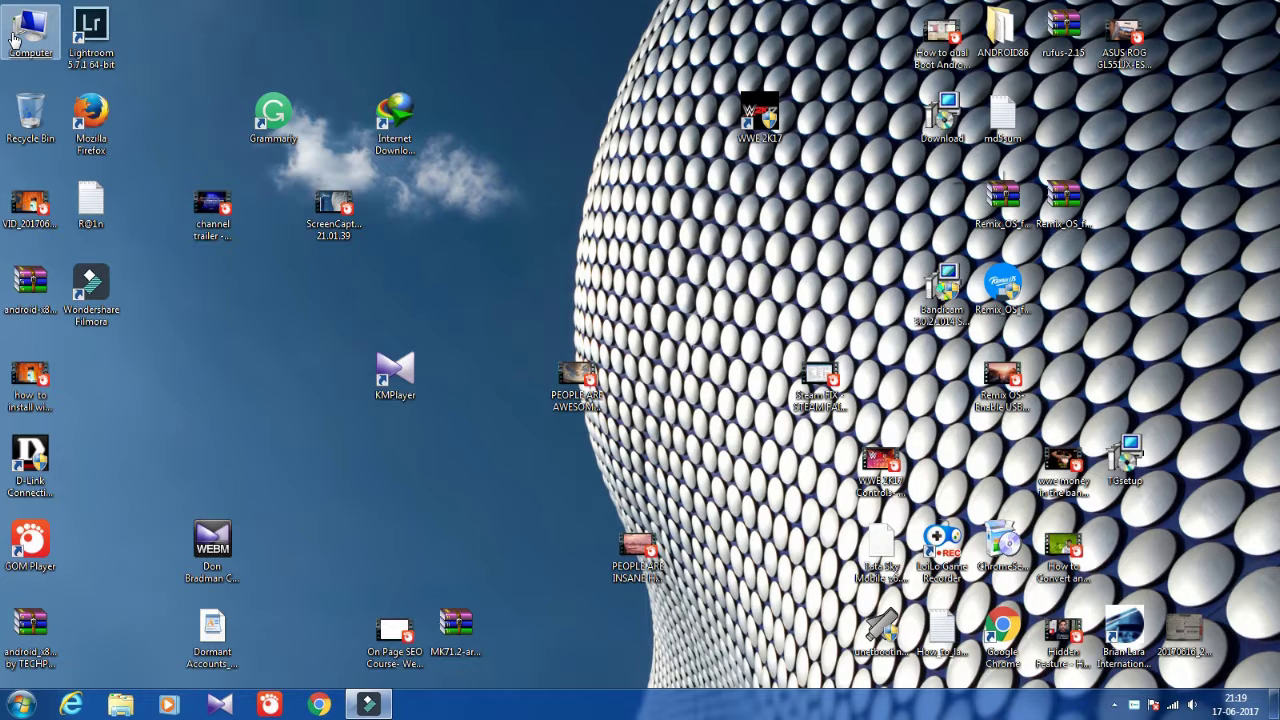
right_click(14, 40)
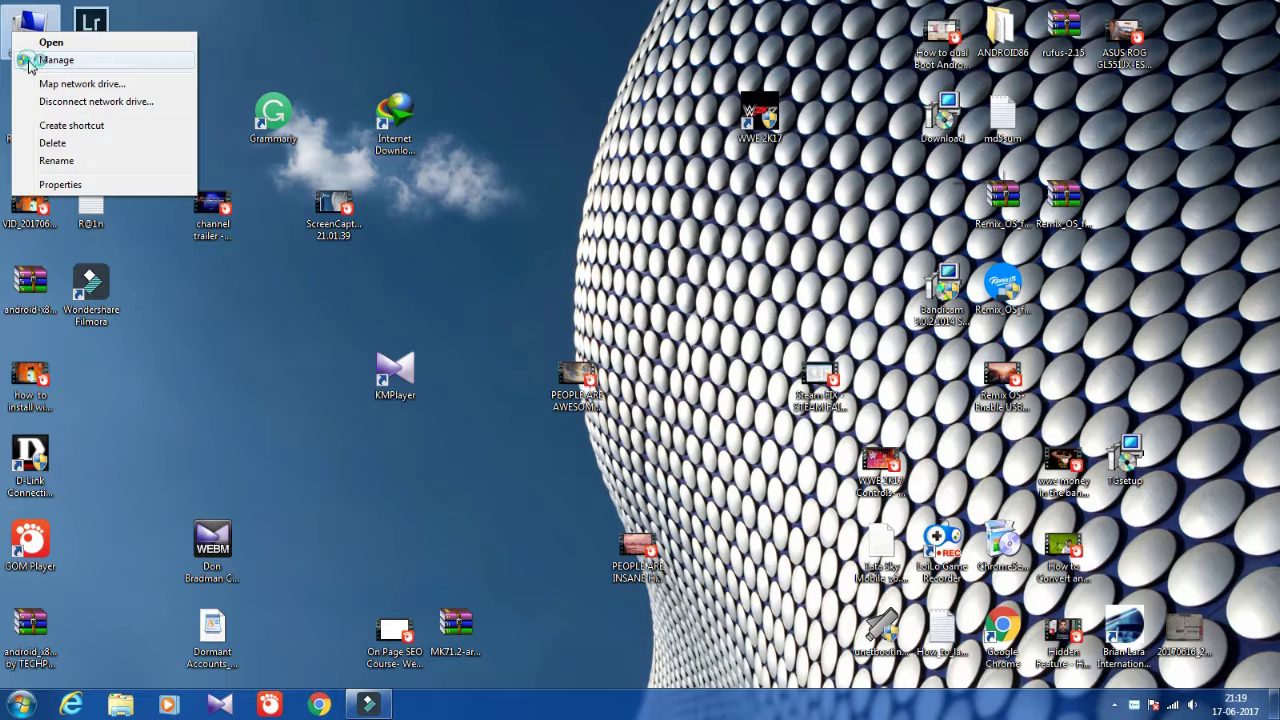
- Open Computer Management maximized on Disk Management and bring up the menu for the 349.32 GB E: partition
left_click(30, 62)
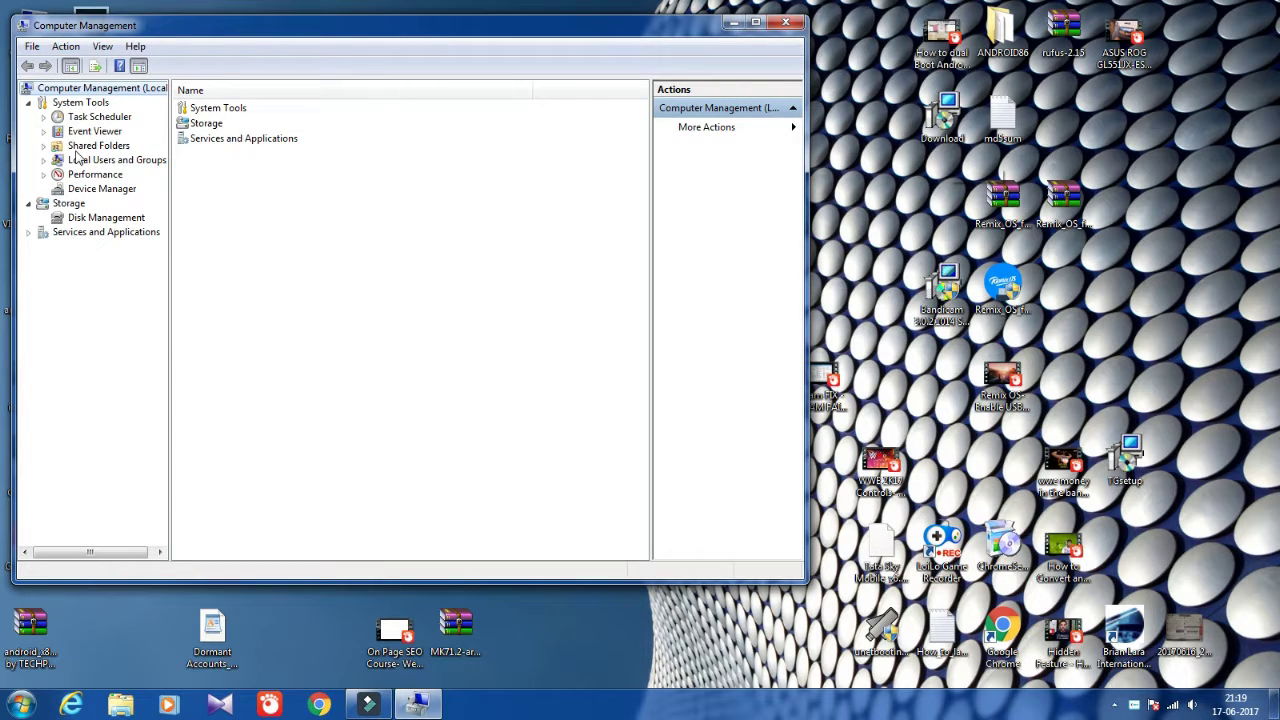
left_click(88, 220)
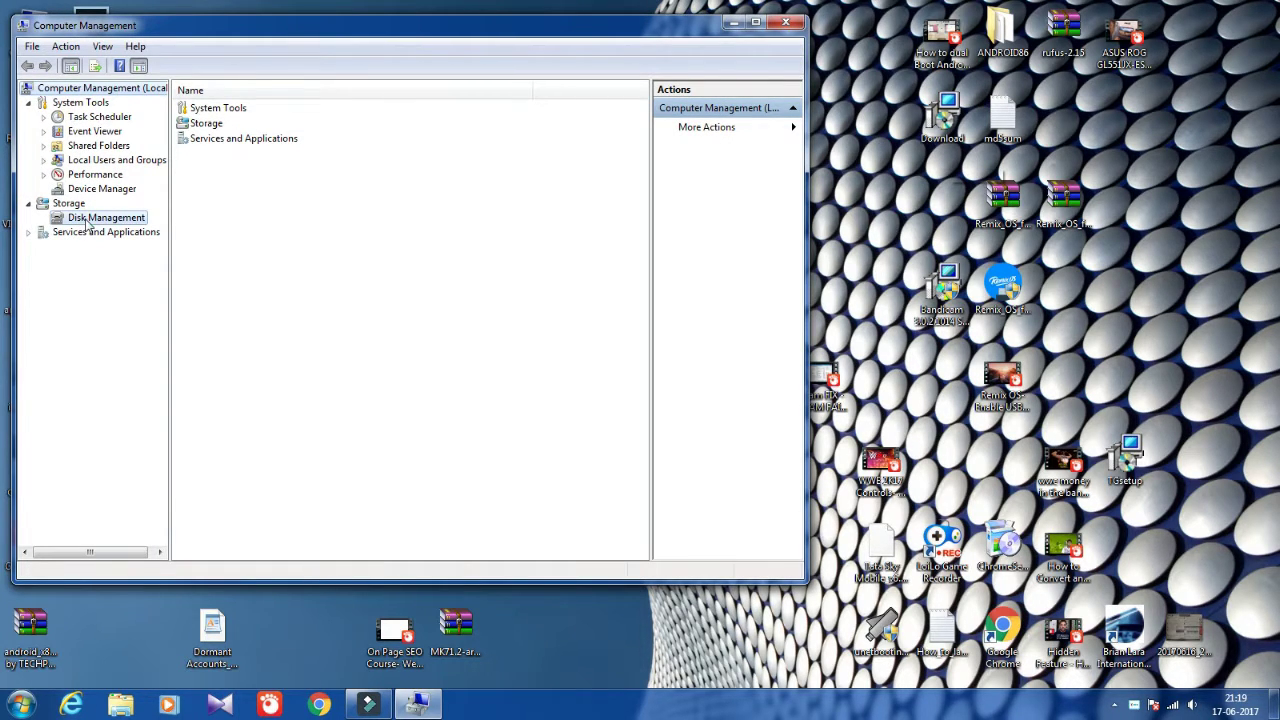
left_click(756, 22)
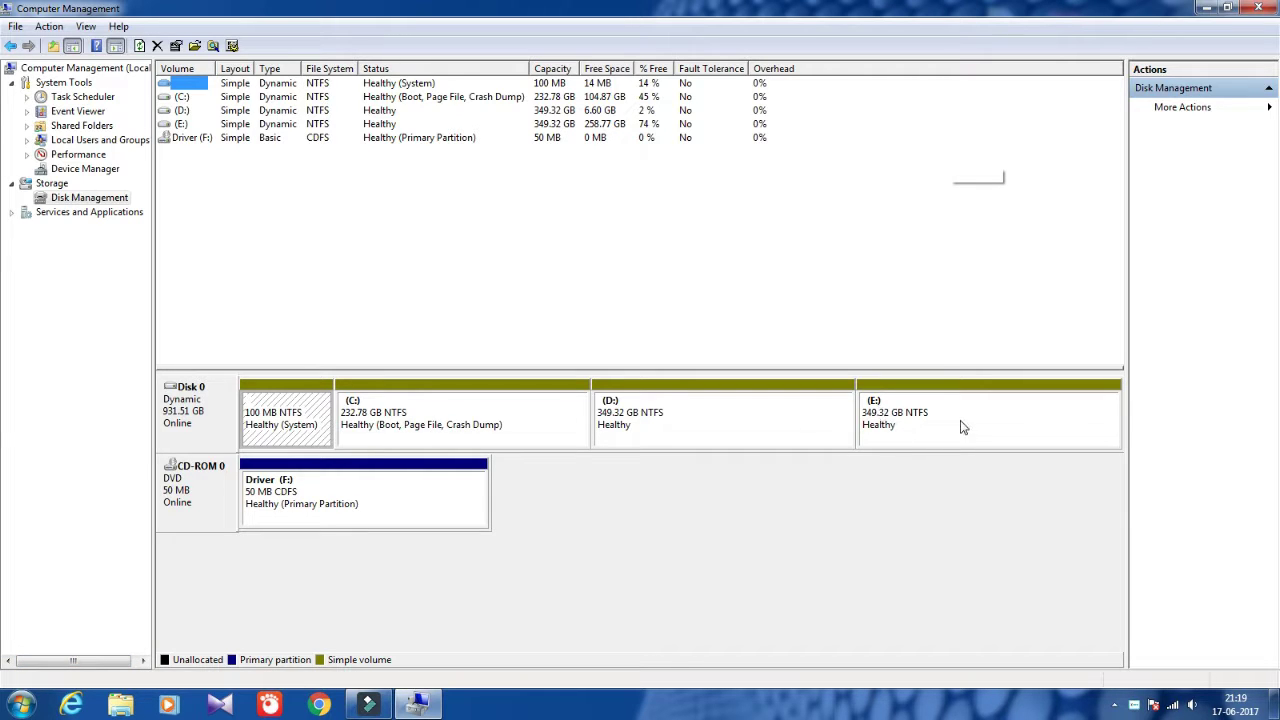
left_click(924, 424)
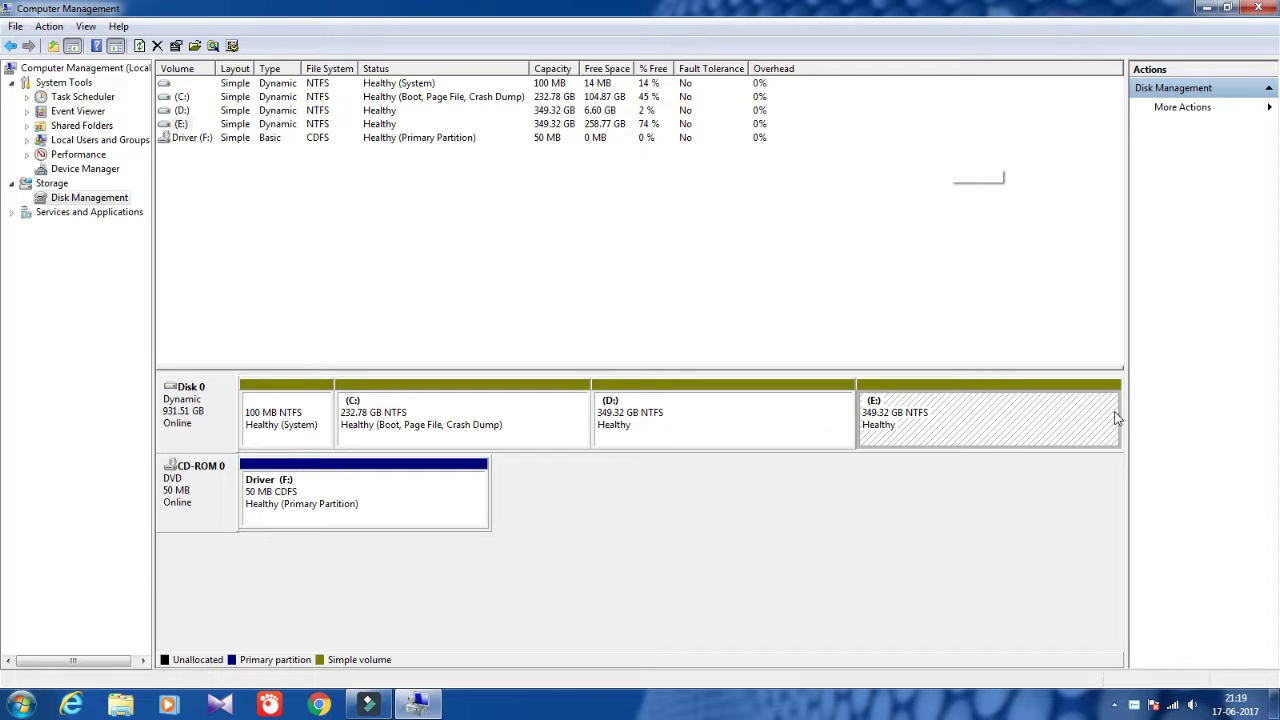
right_click(896, 423)
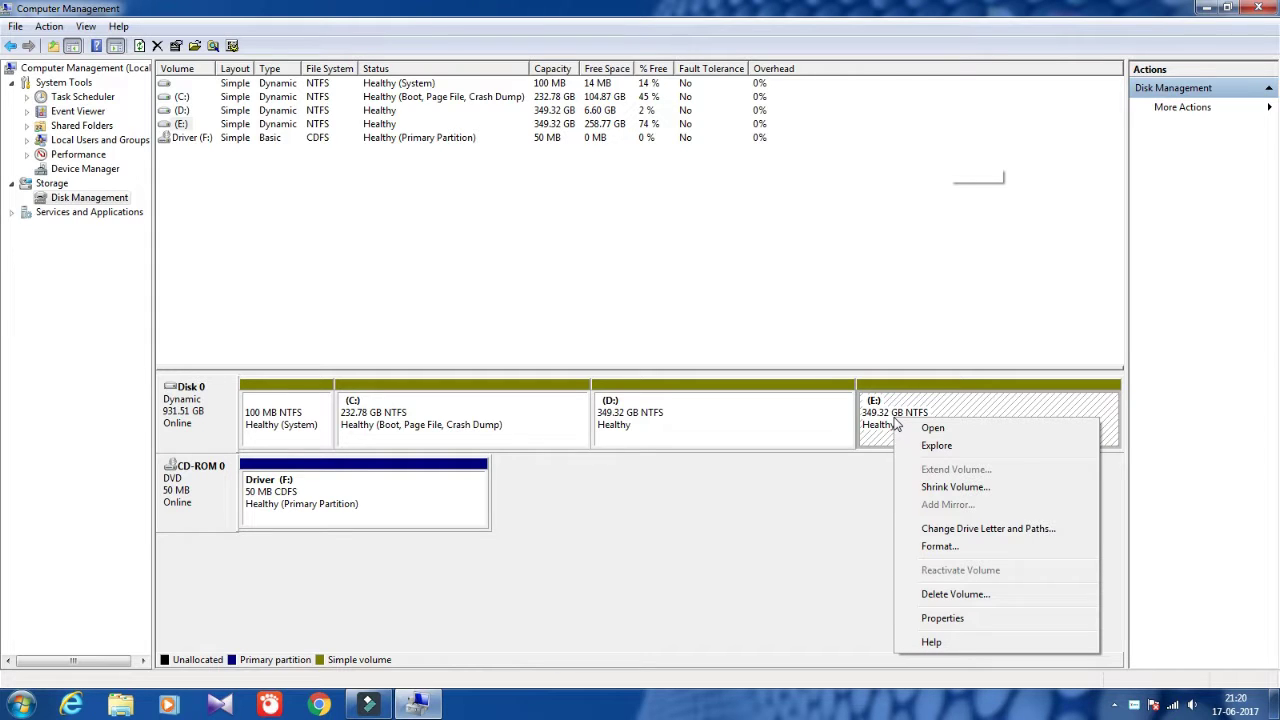
- Start Shrink Volume on E: and check drive space in the Computer window
left_click(934, 487)
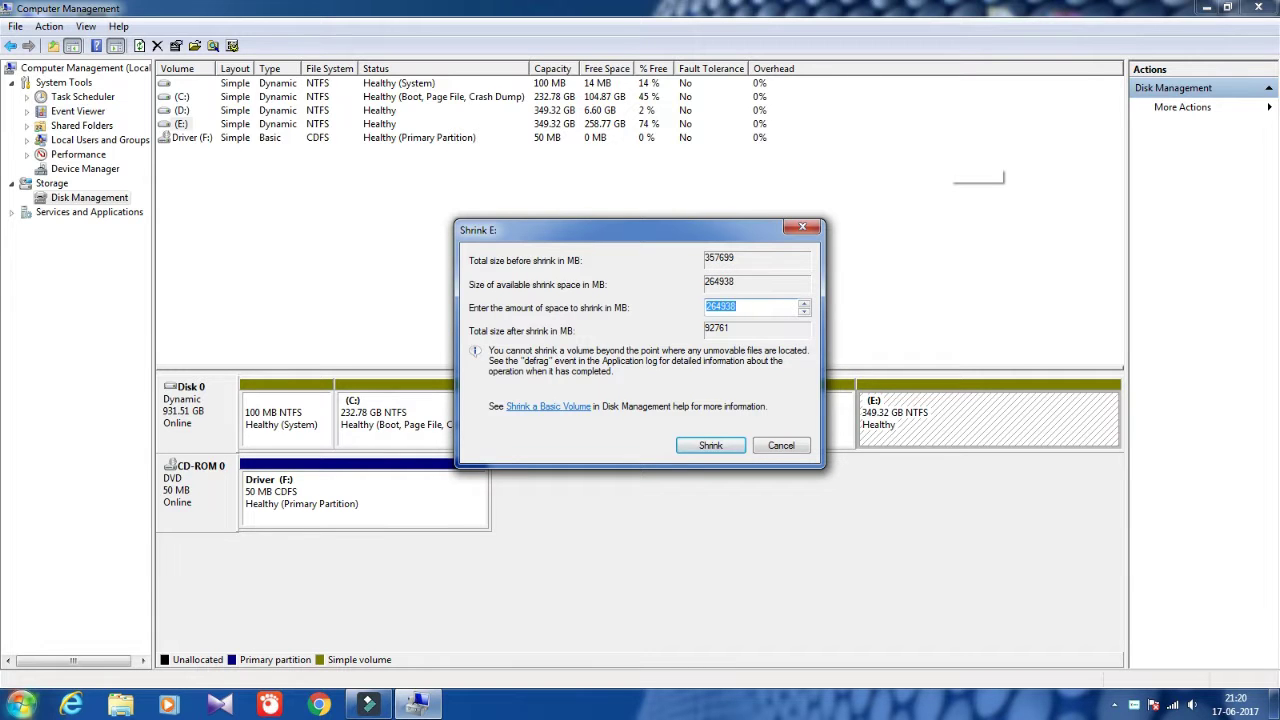
left_click(20, 705)
left_click(241, 403)
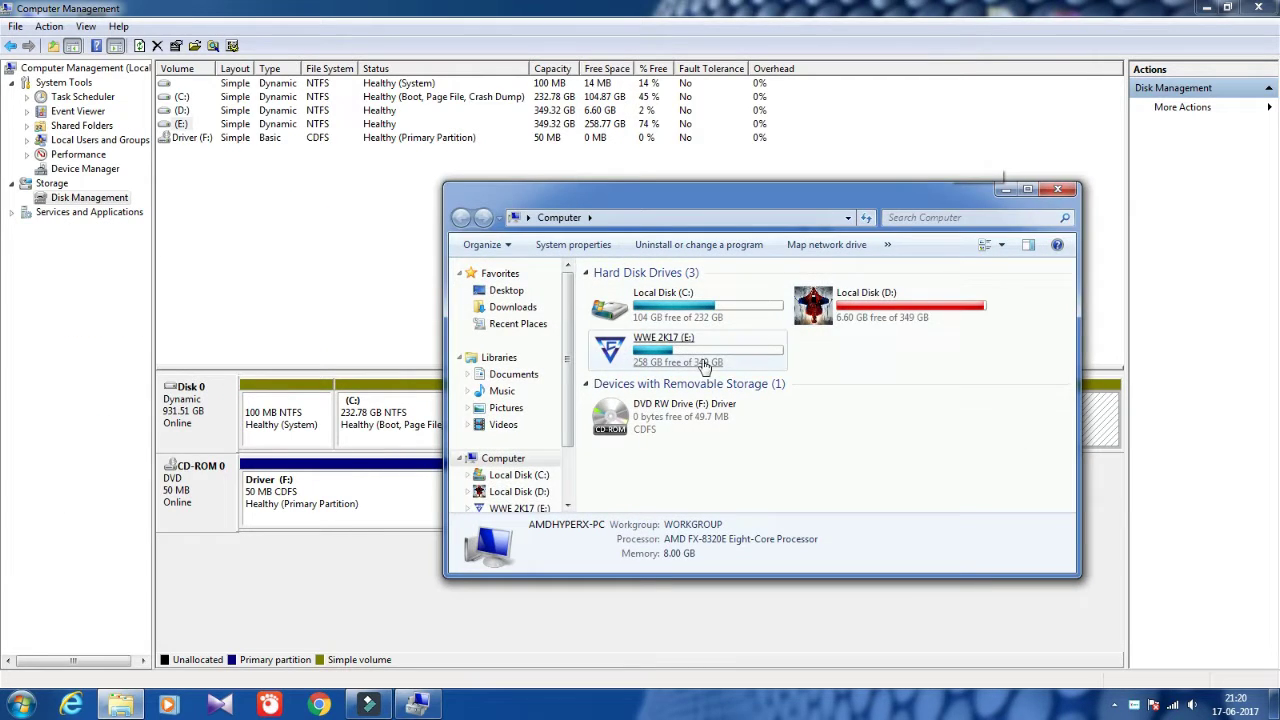
left_click(1056, 189)
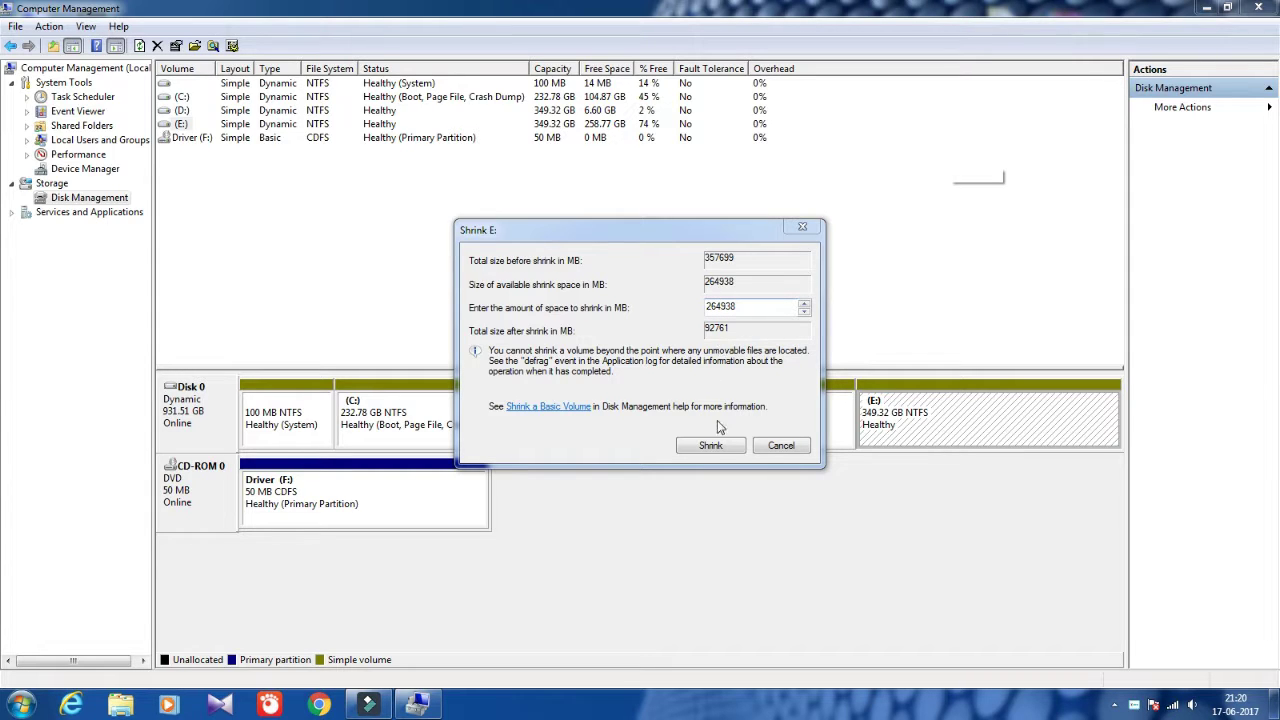
- Shrink E: by 2649 MB to 346.73 GB and select the new 2.59 GB unallocated space
left_click(745, 310)
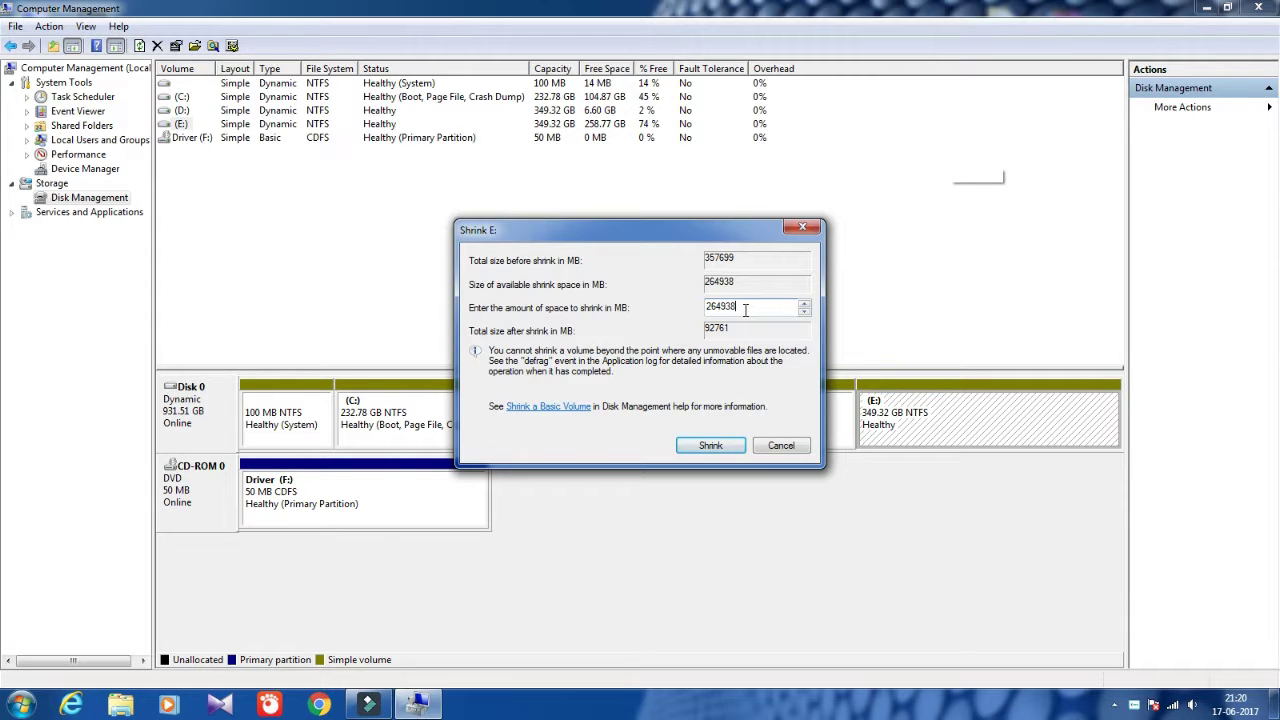
key("BackSpace")
key("BackSpace")
left_click(710, 447)
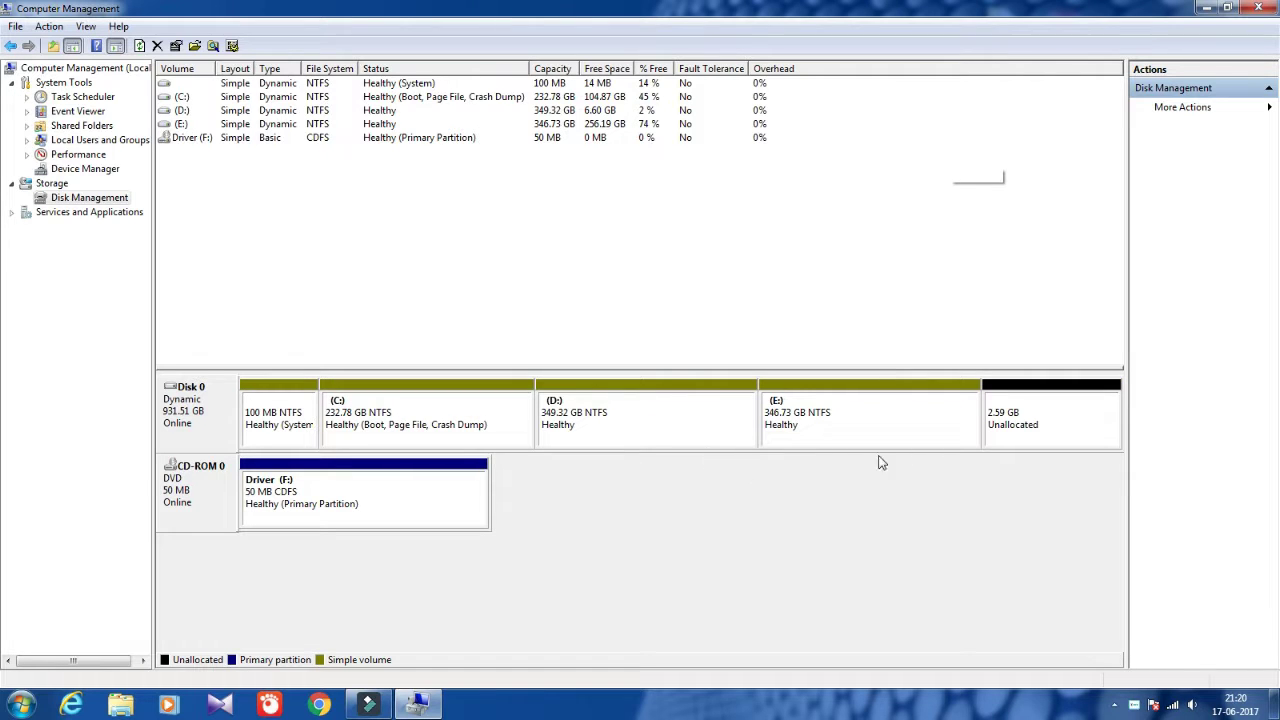
left_click(1016, 423)
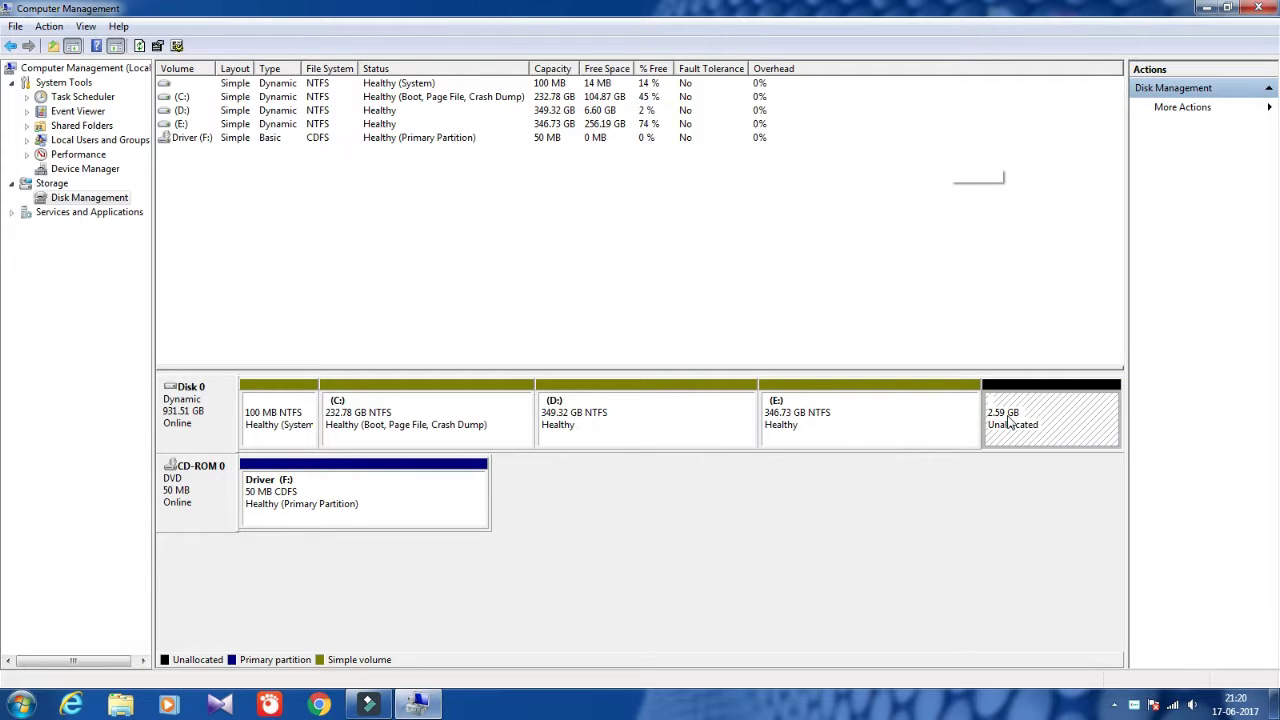
right_click(1009, 422)
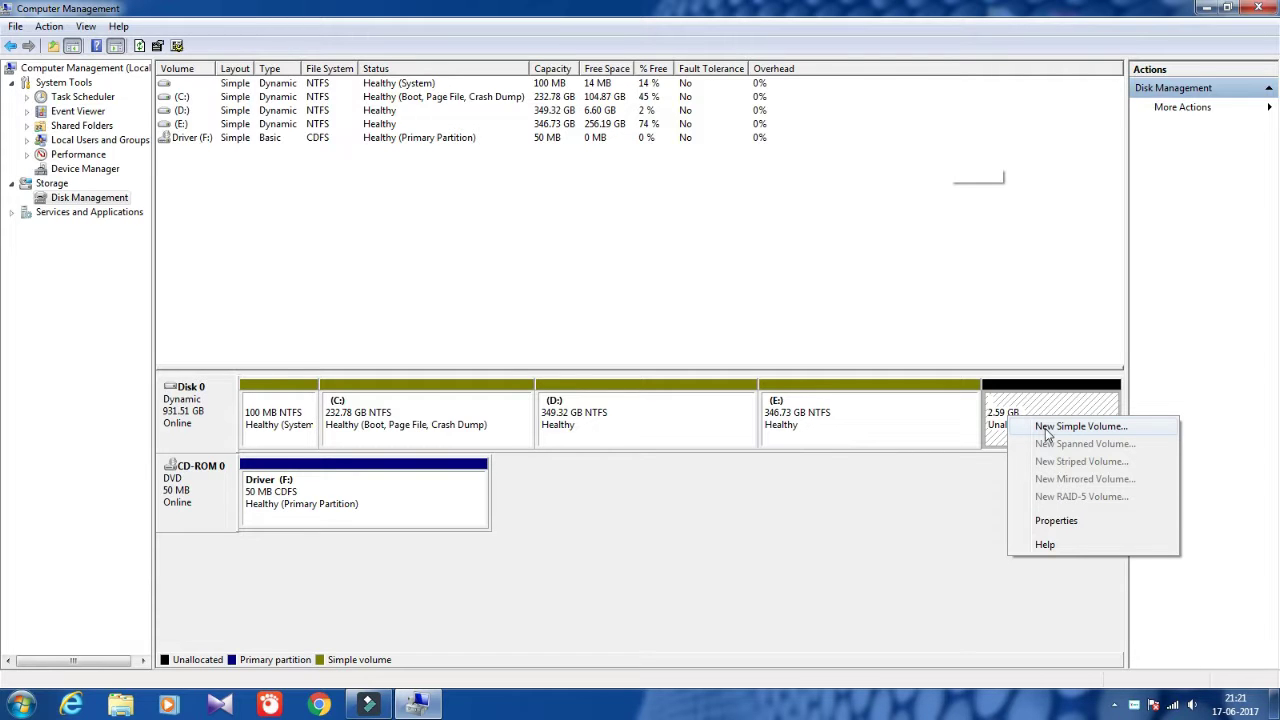
- Create a full-size 2.59 GB NTFS simple volume with quick format and drive letter G
left_click(1047, 430)
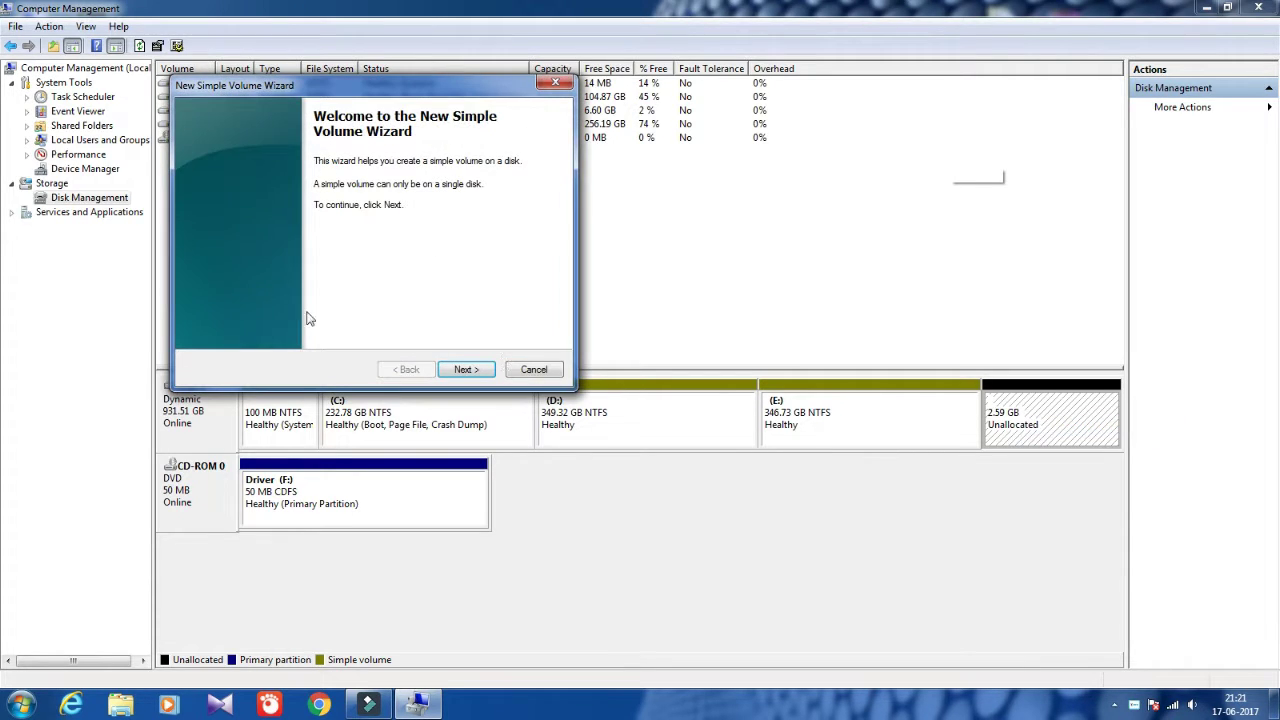
left_click(468, 370)
left_click(466, 371)
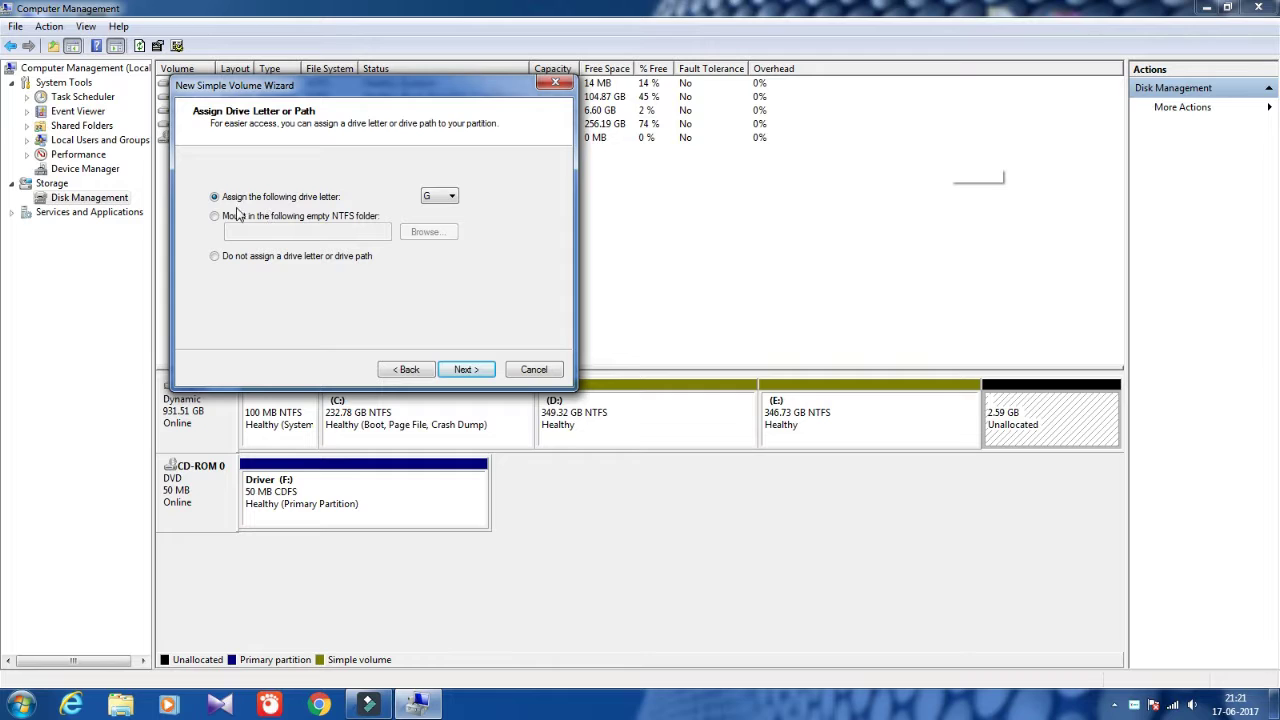
left_click(451, 198)
left_click(451, 198)
left_click(451, 198)
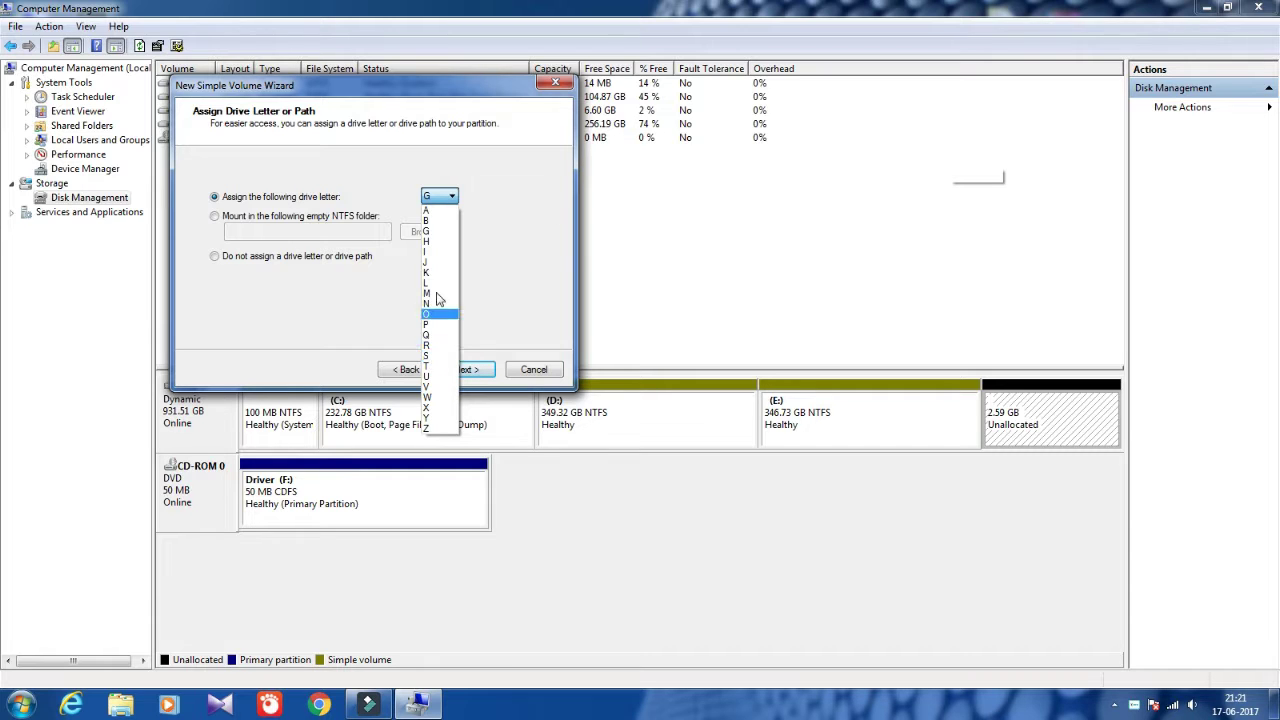
left_click(430, 239)
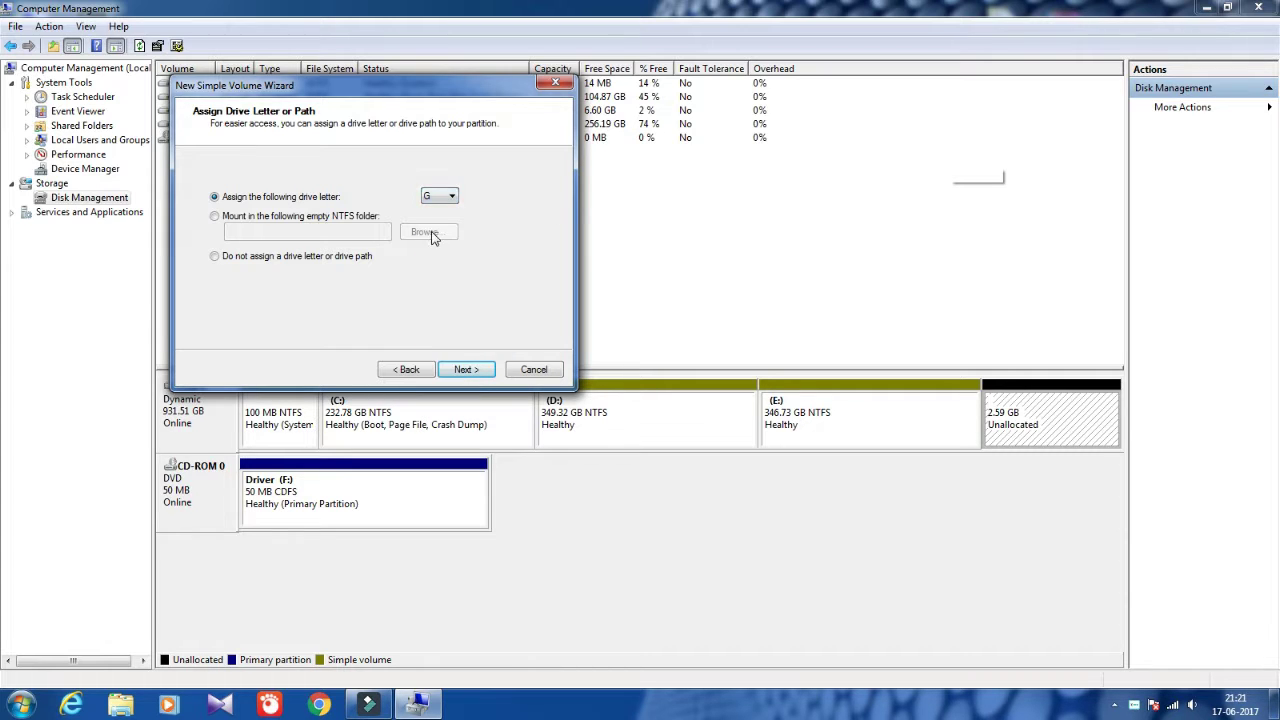
left_click(467, 372)
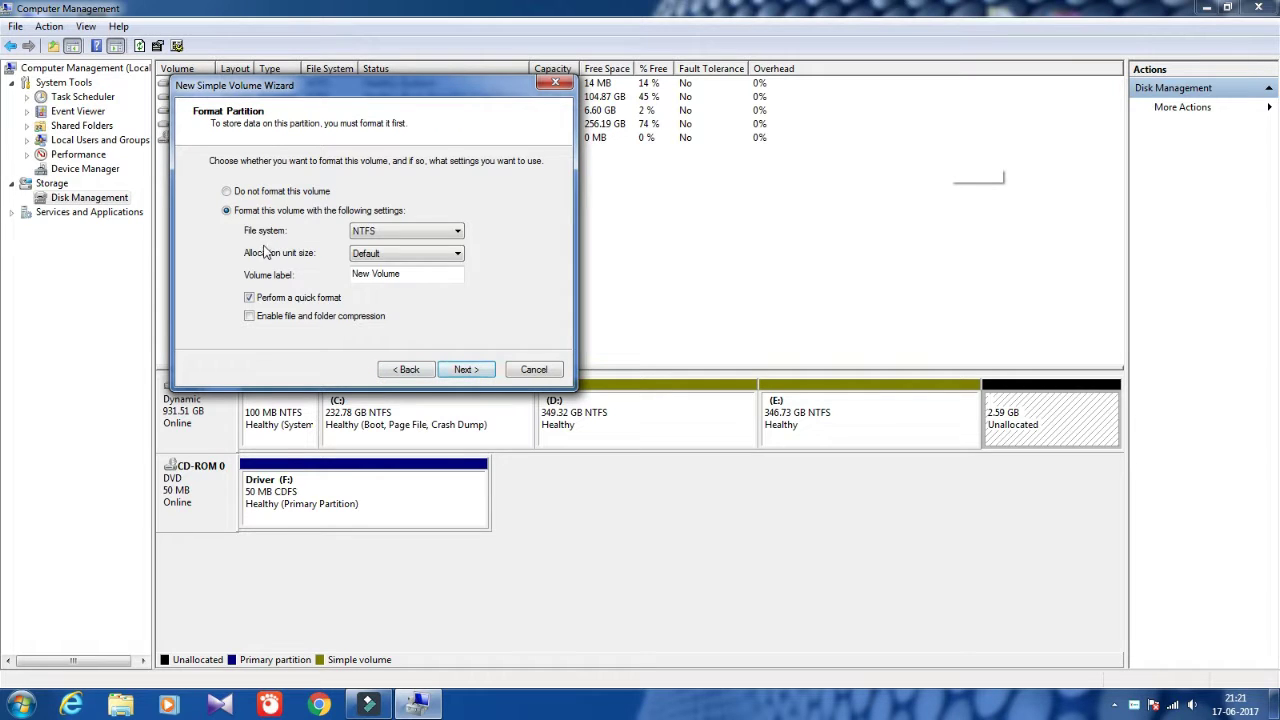
left_click(227, 191)
left_click(227, 210)
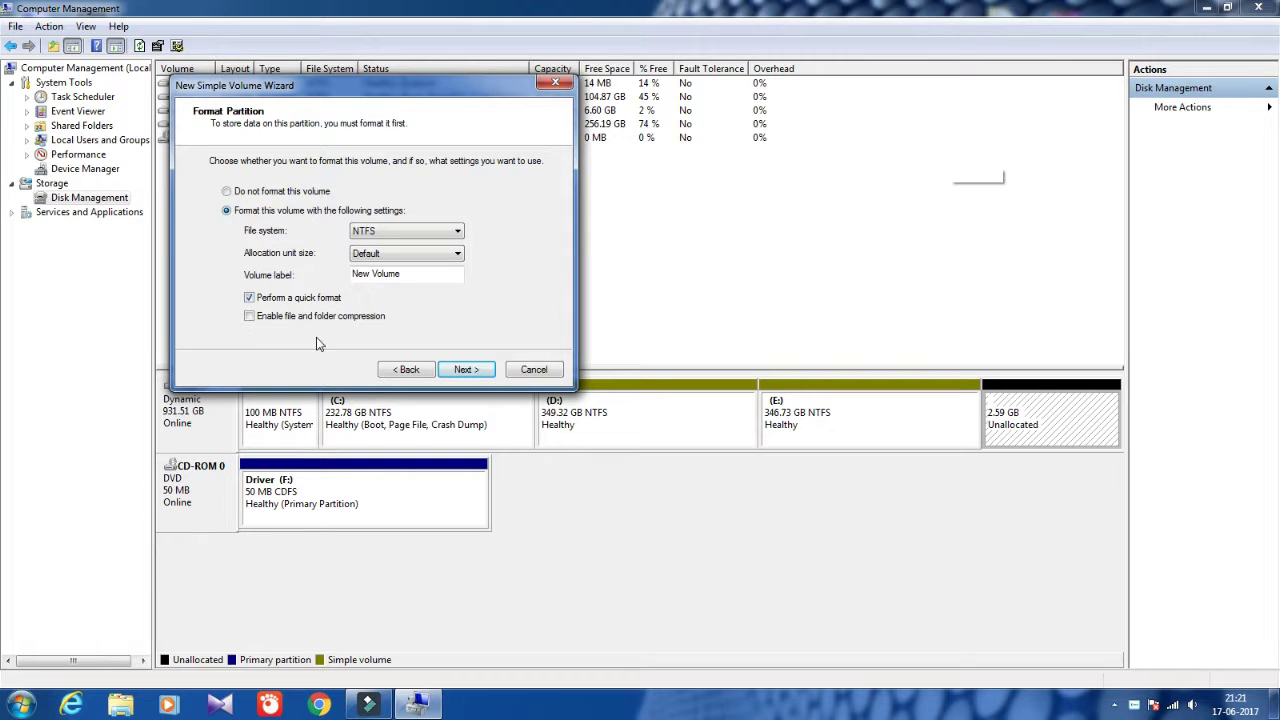
left_click(466, 370)
left_click(460, 370)
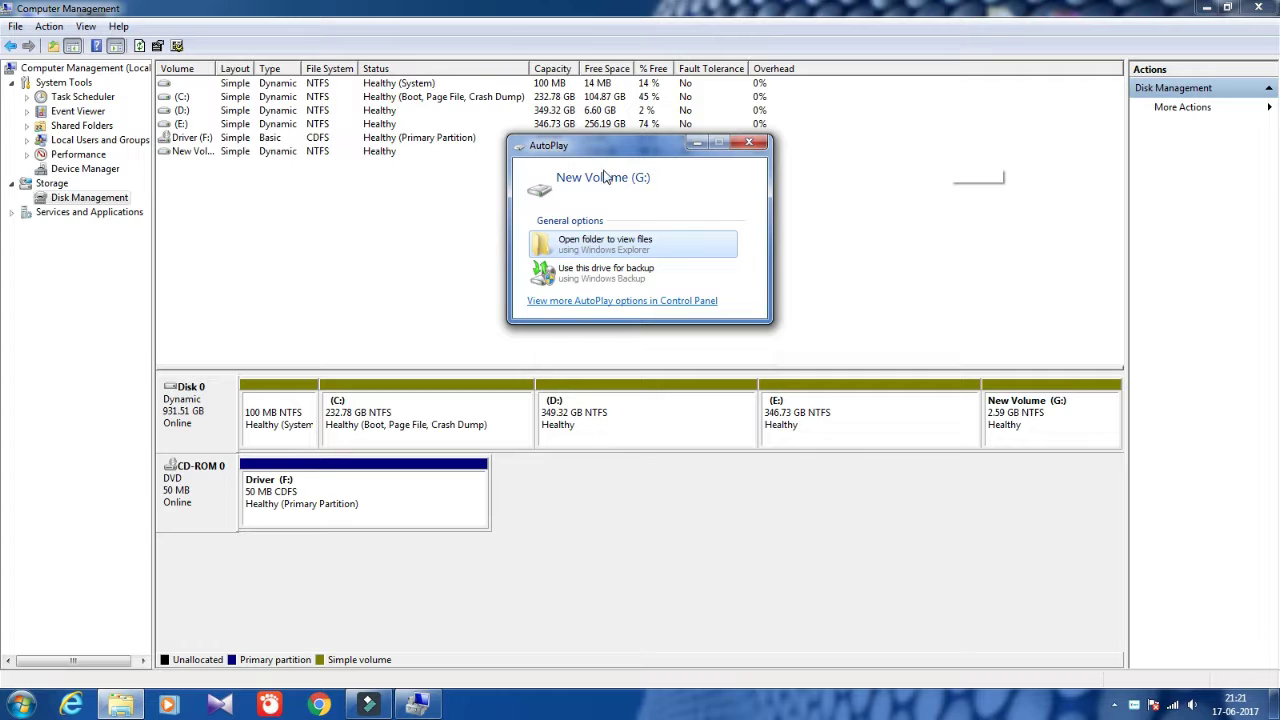
- Dismiss AutoPlay, confirm New Volume (G:) shows 2.54 GB free of 2.58 GB, then select it in Disk Management
left_click(750, 145)
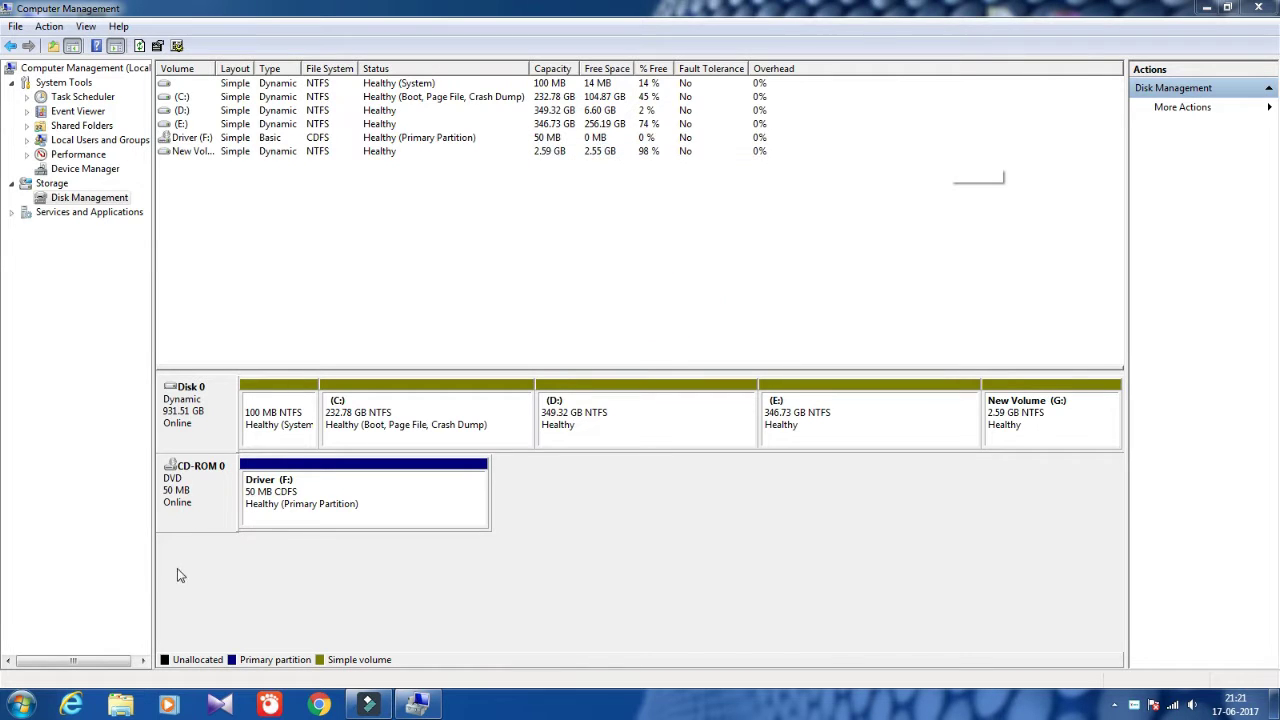
left_click(20, 705)
left_click(256, 402)
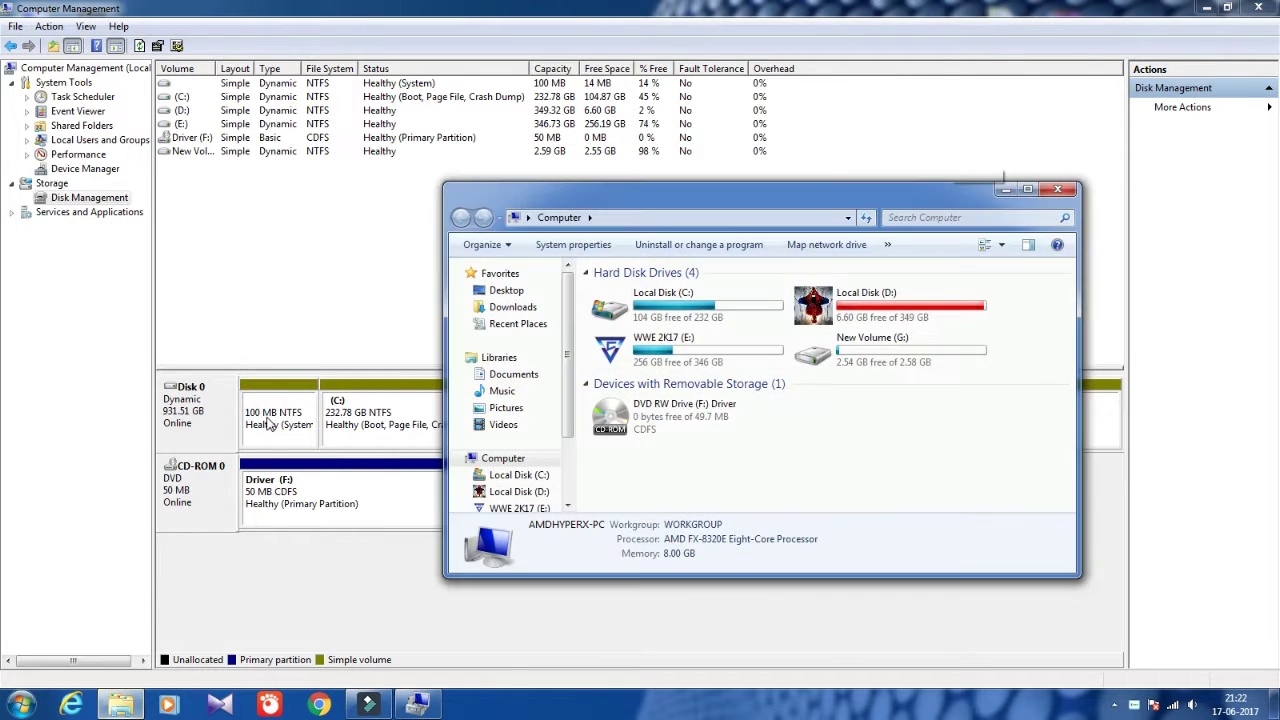
left_click(915, 368)
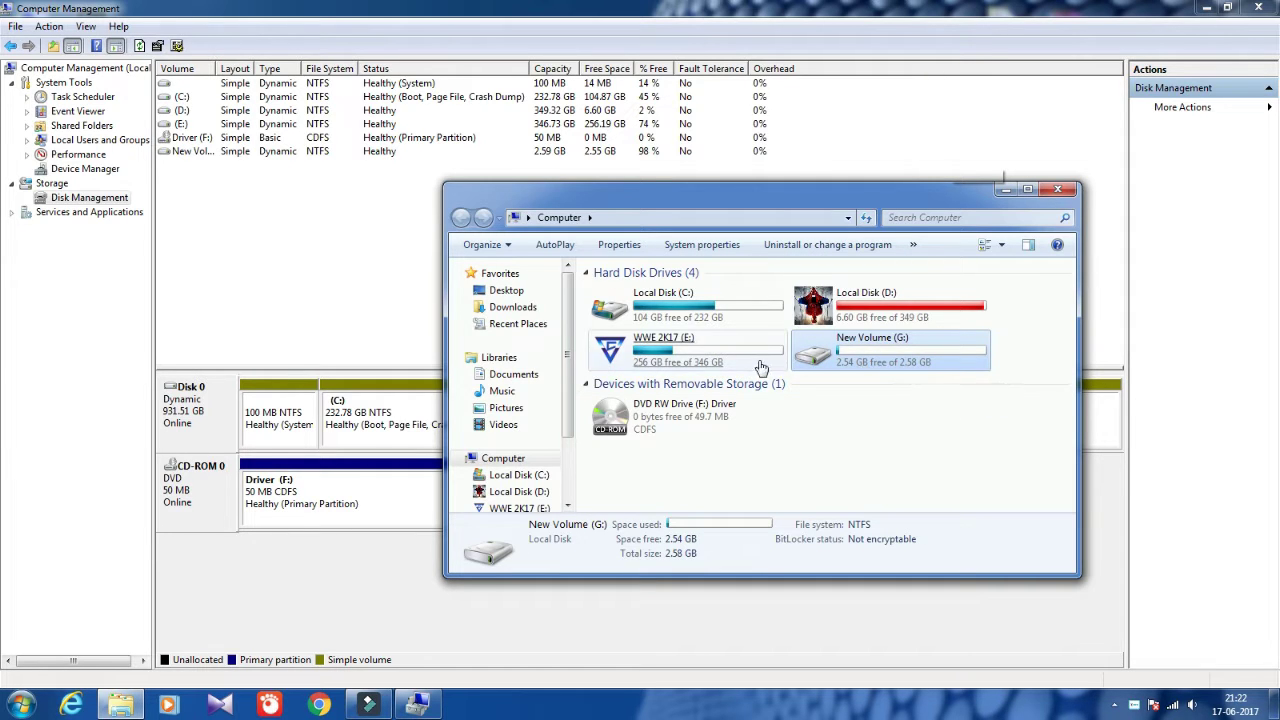
left_click(1060, 192)
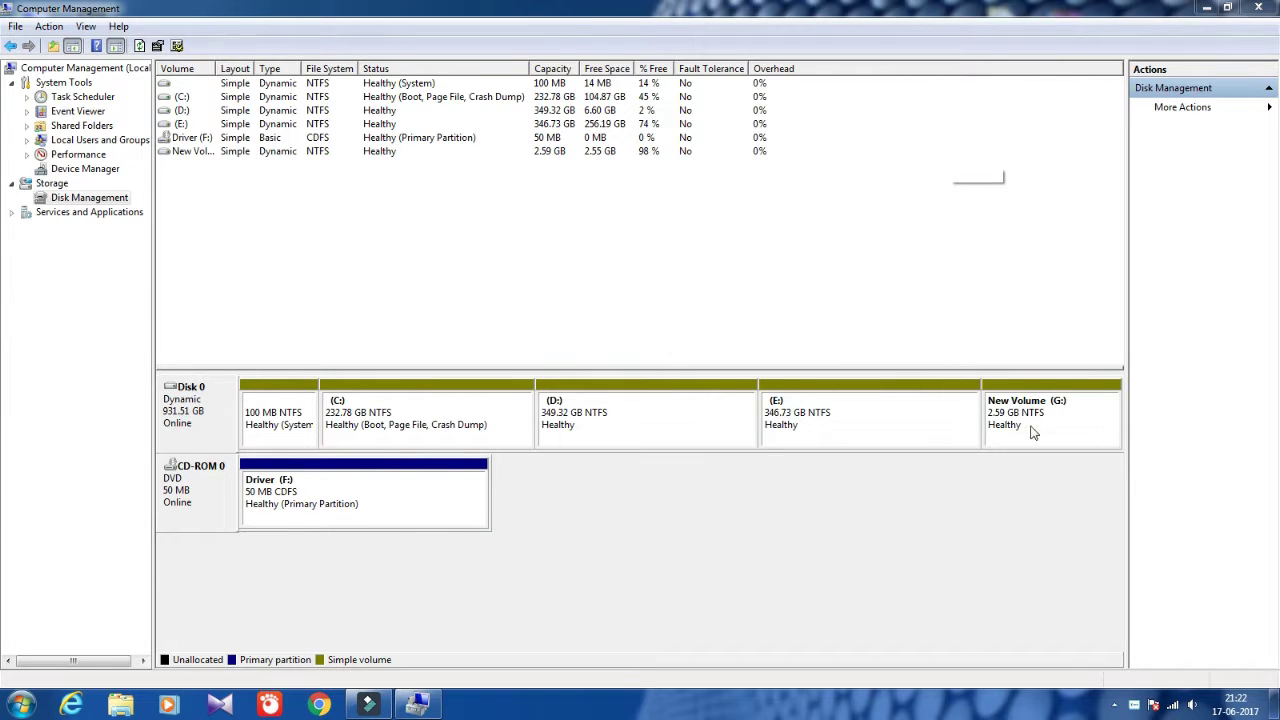
left_click(1031, 420)
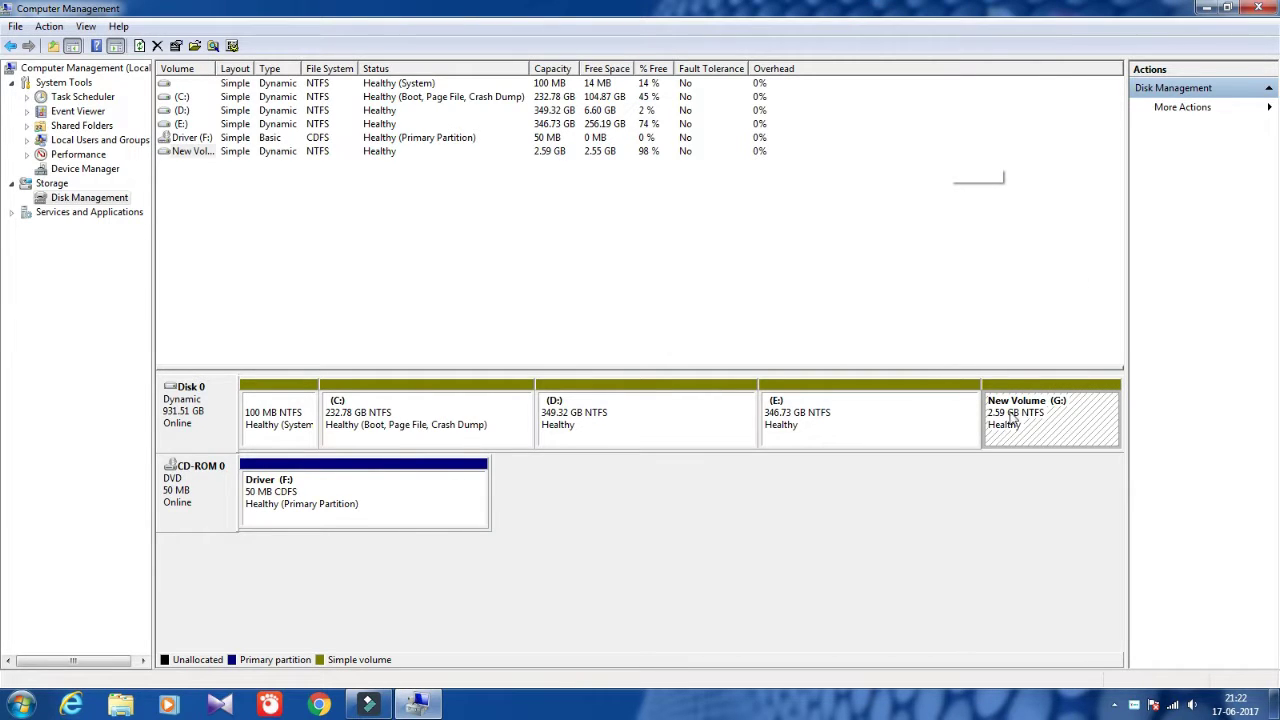
right_click(1015, 416)
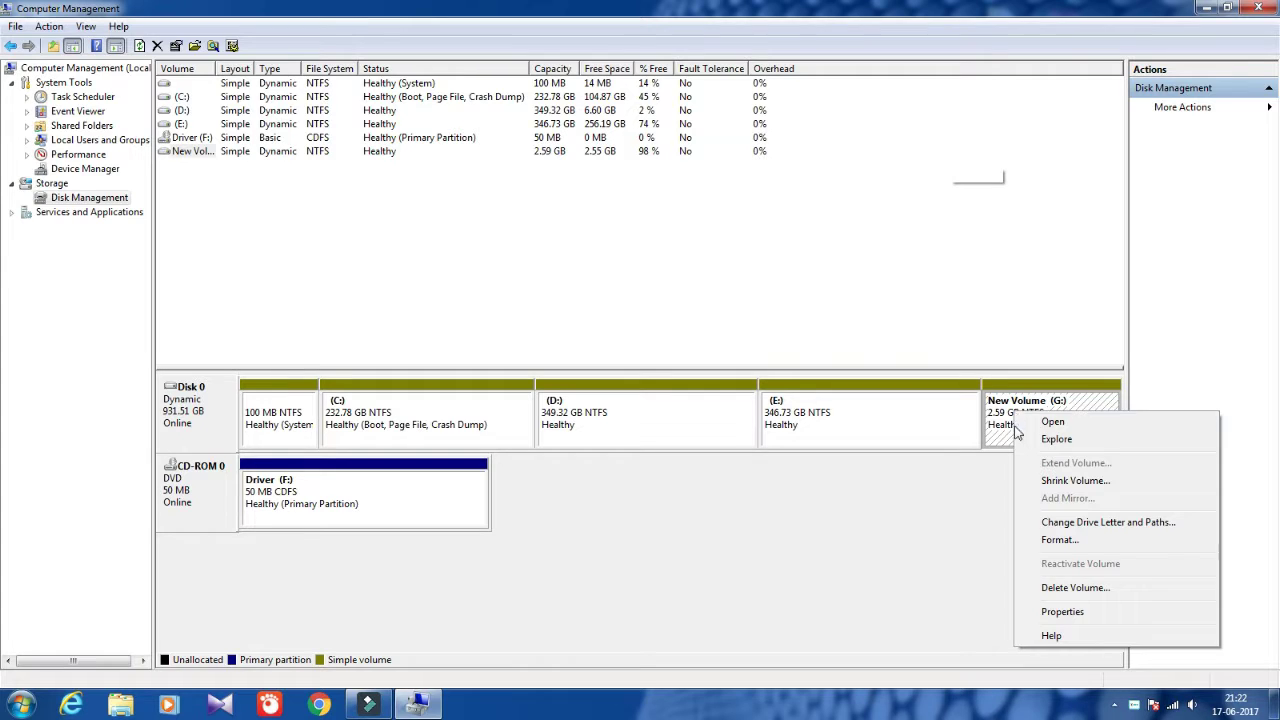
- Delete the G: volume, confirming the prompt, then bring up the menu for E:
left_click(1053, 590)
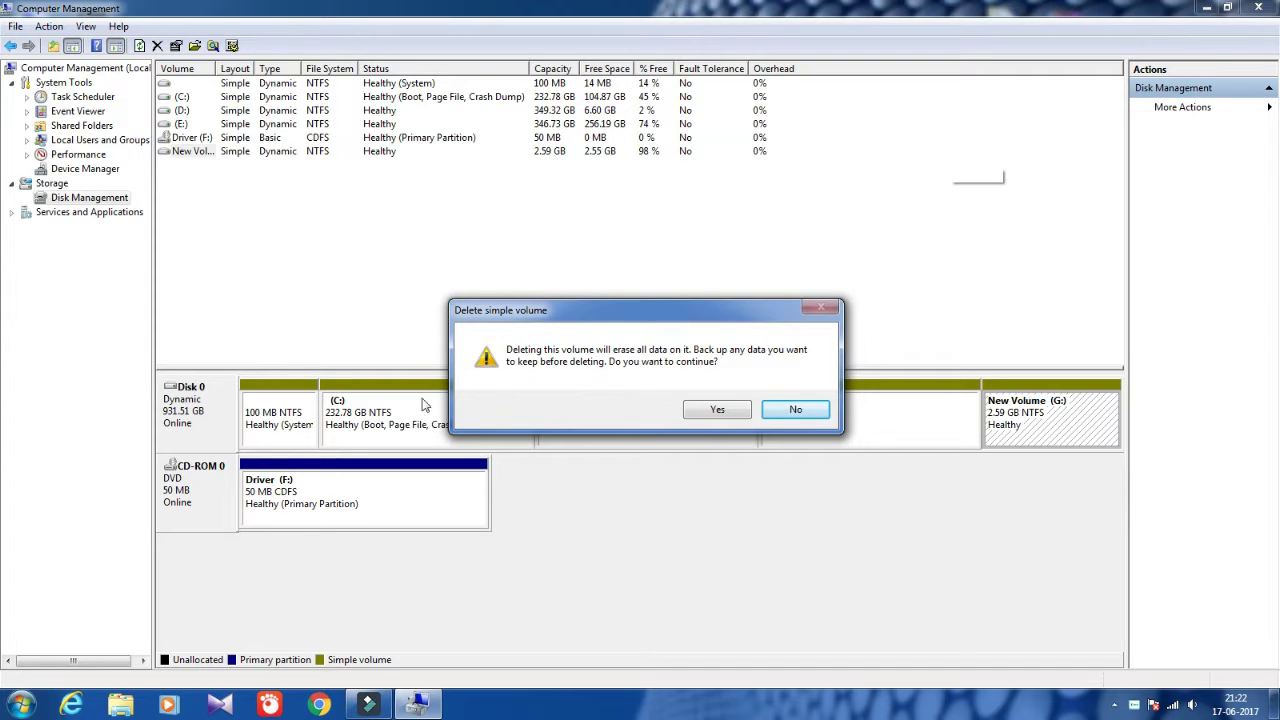
left_click_drag(608, 318, 764, 208)
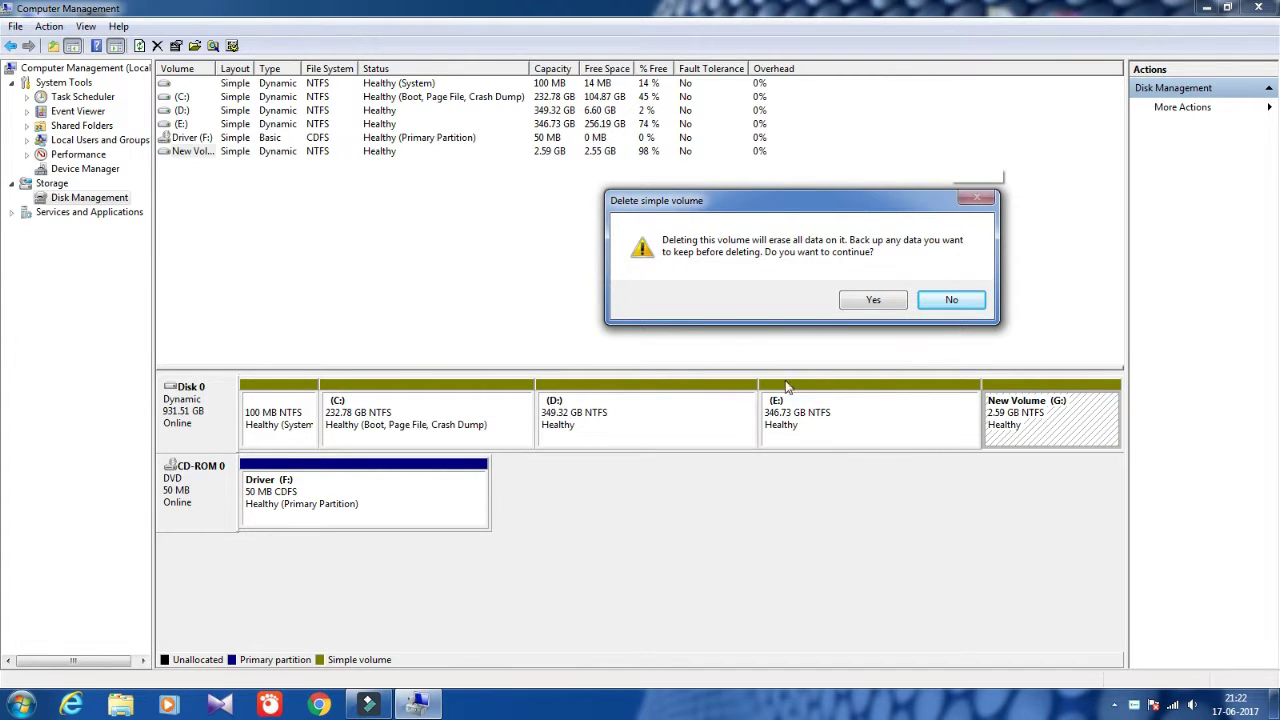
left_click(873, 298)
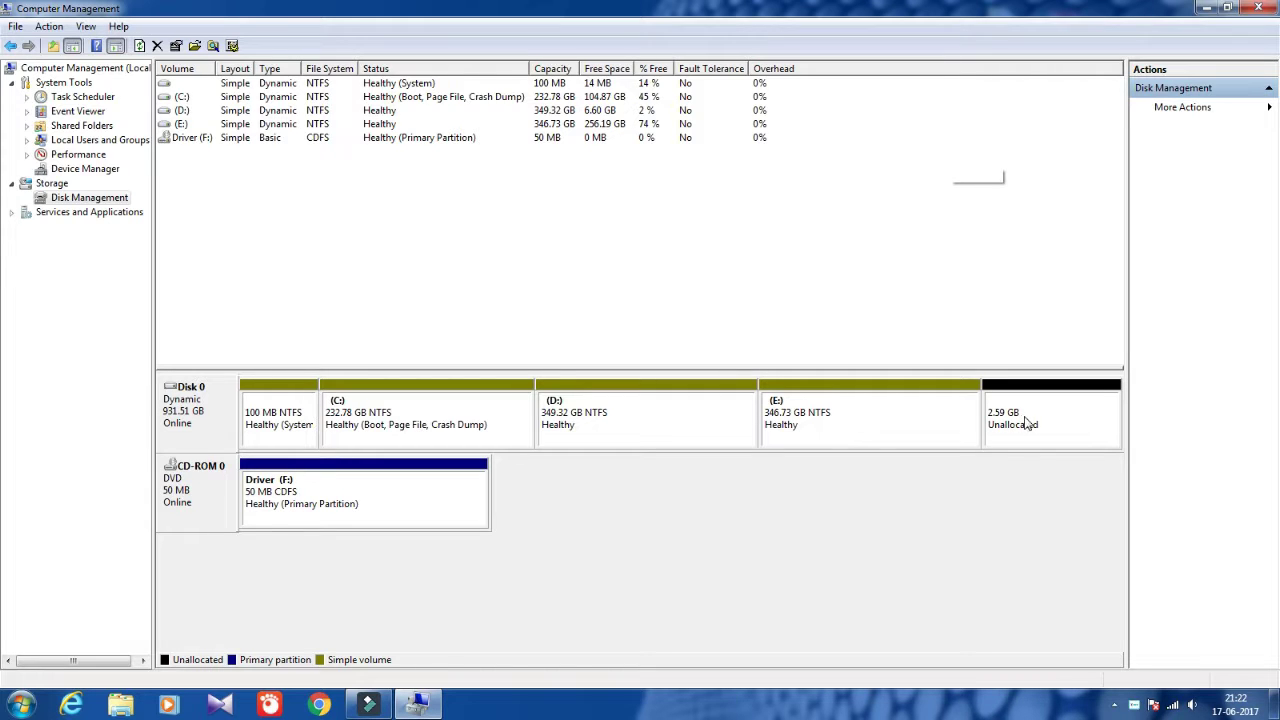
right_click(793, 418)
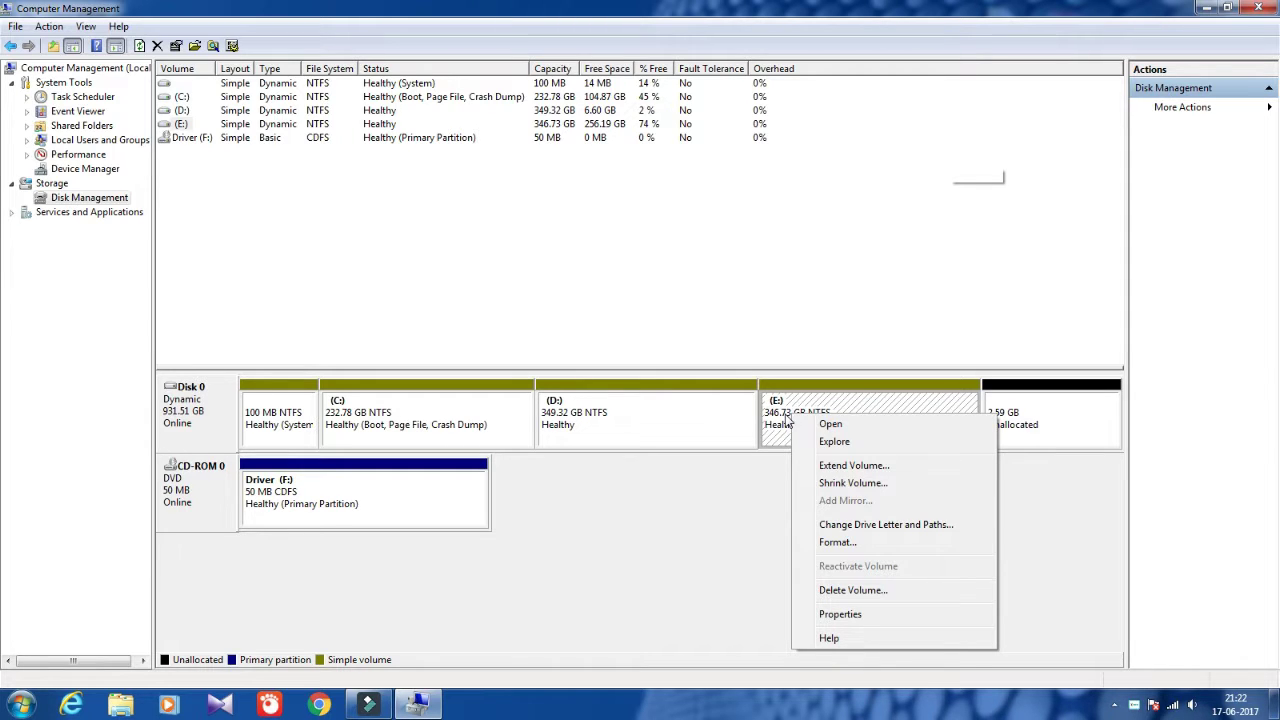
- Extend E: with all 2649 MB of unallocated space from Disk 0
left_click(845, 466)
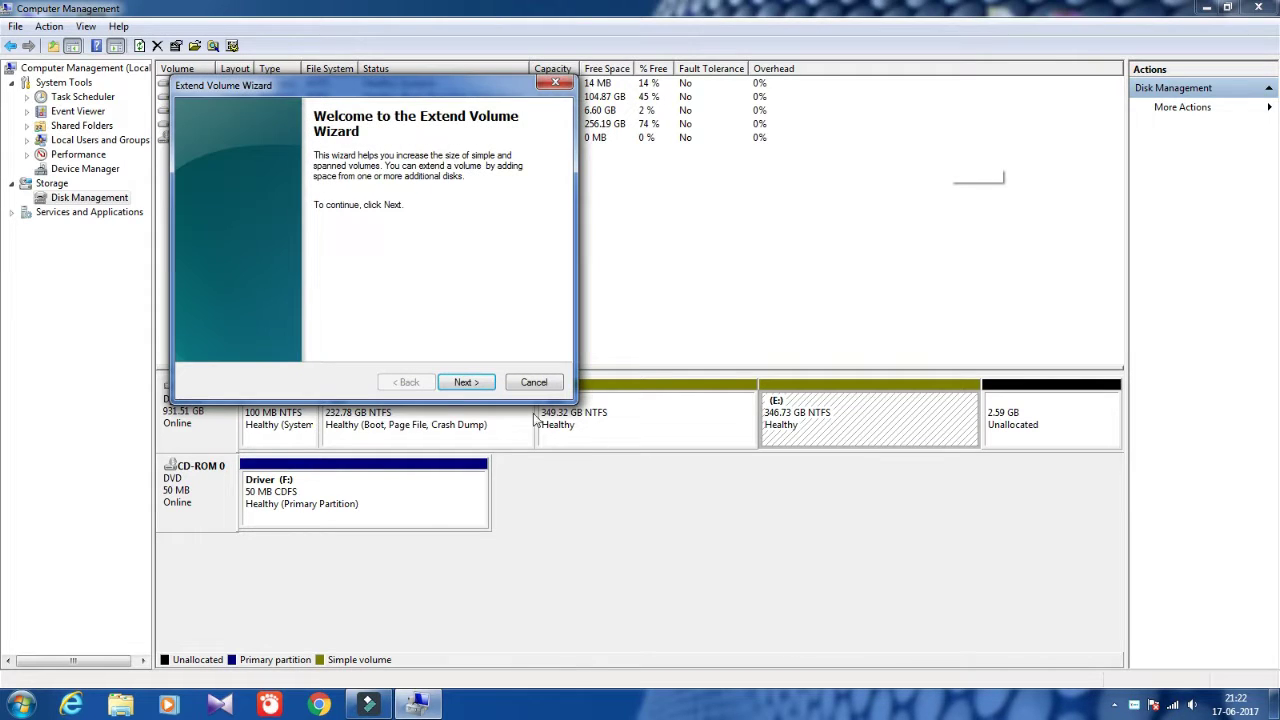
left_click(464, 383)
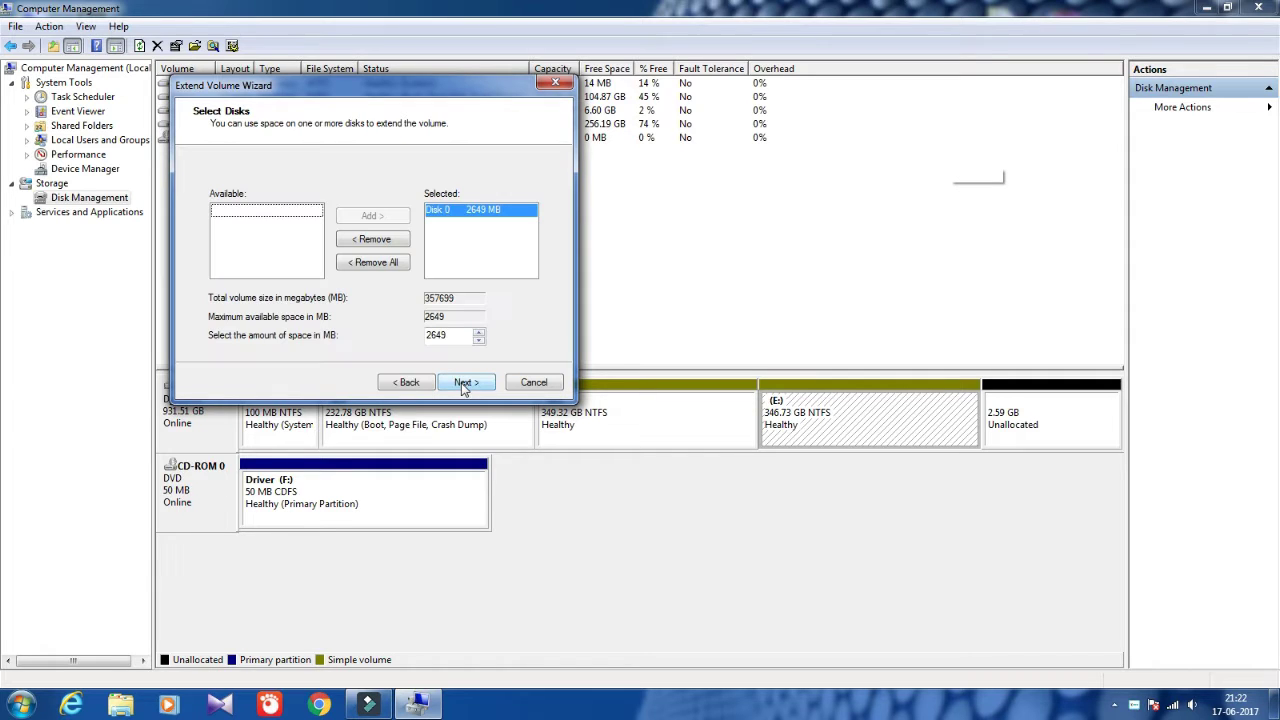
left_click(468, 384)
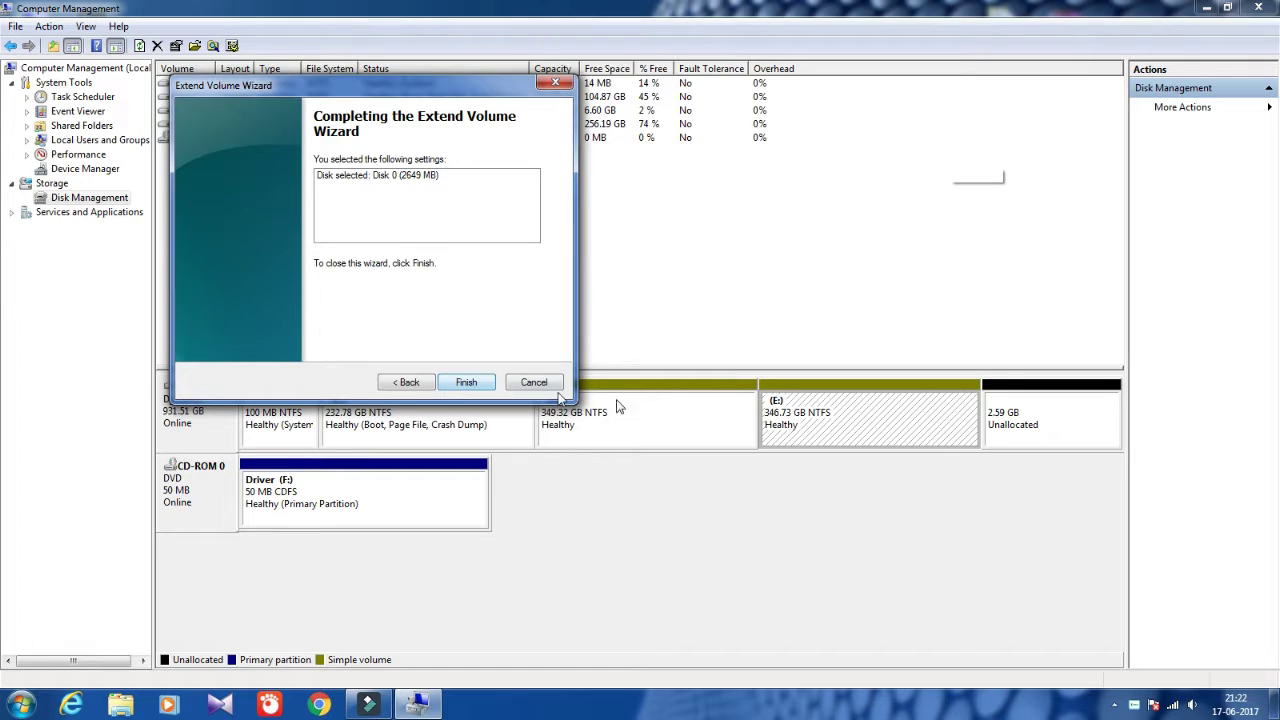
left_click(466, 384)
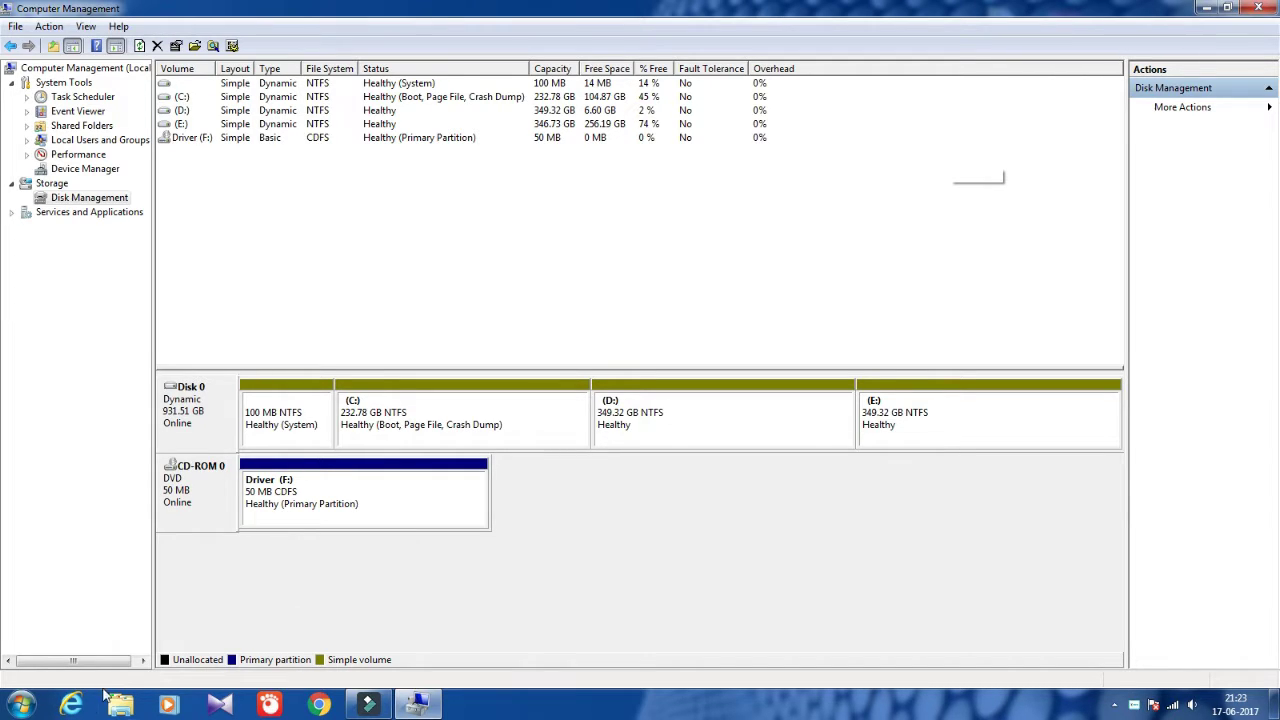
key("super")
left_click(241, 404)
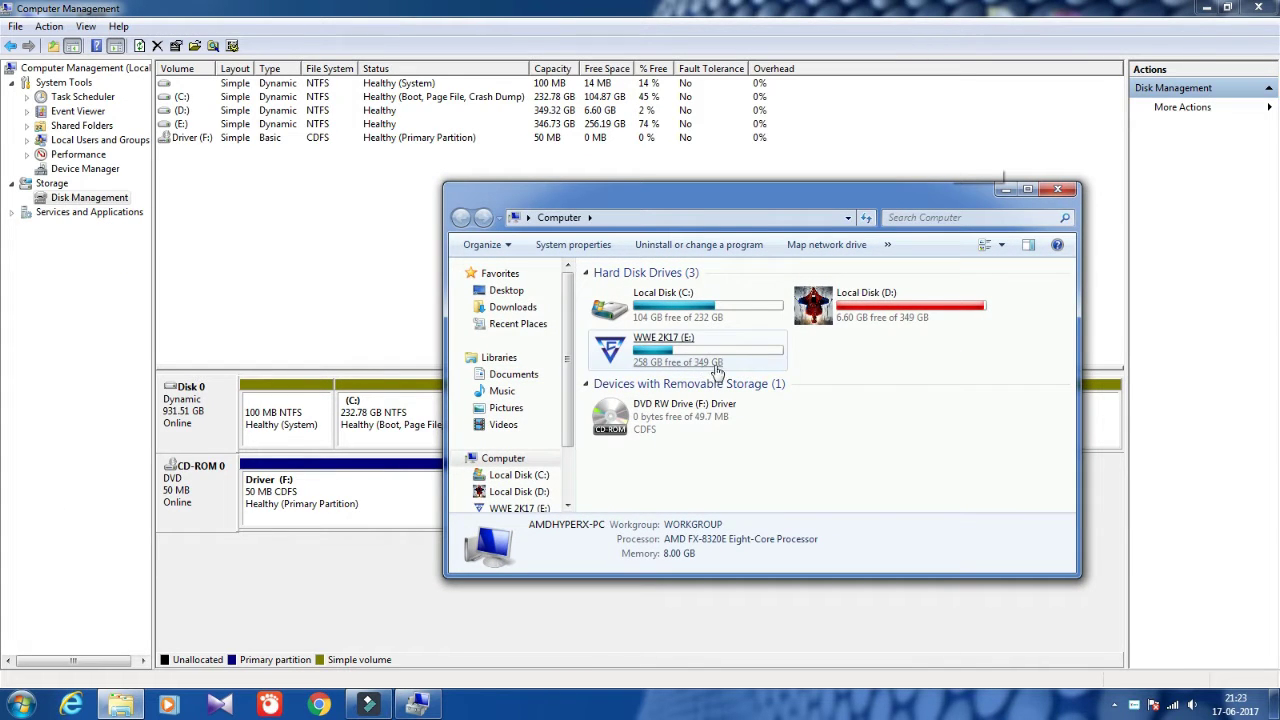
left_click(1058, 190)
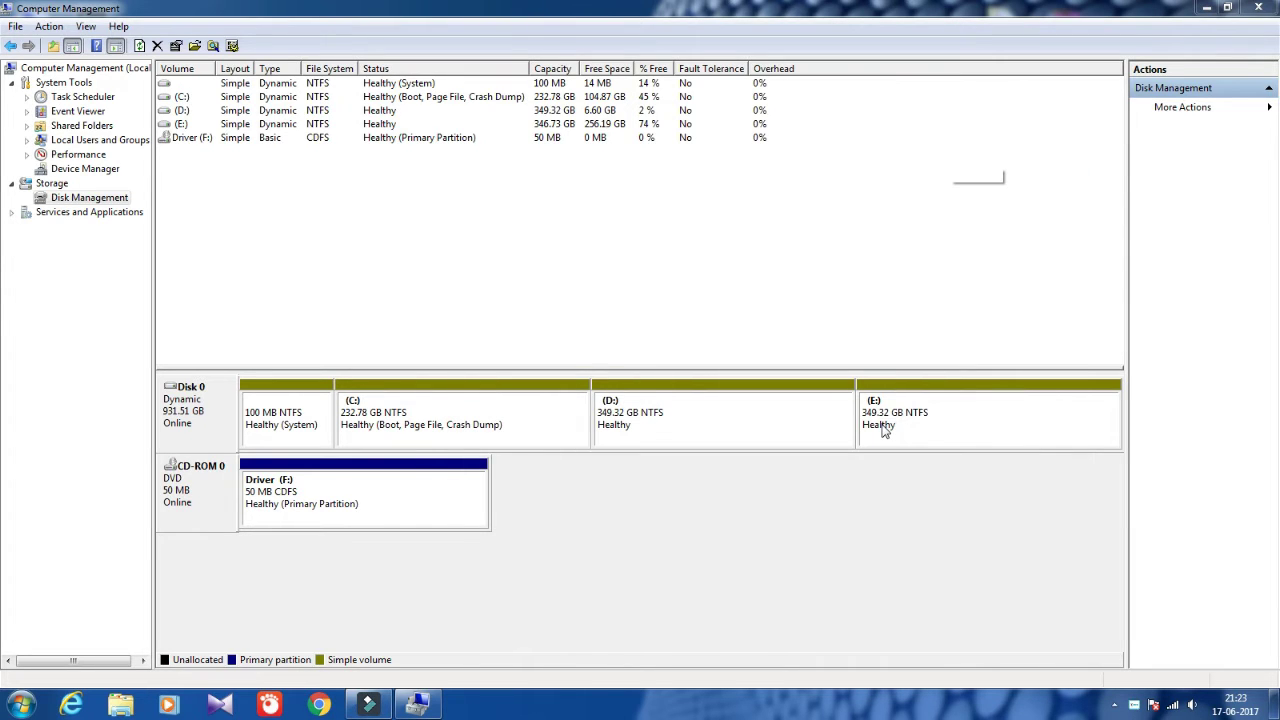